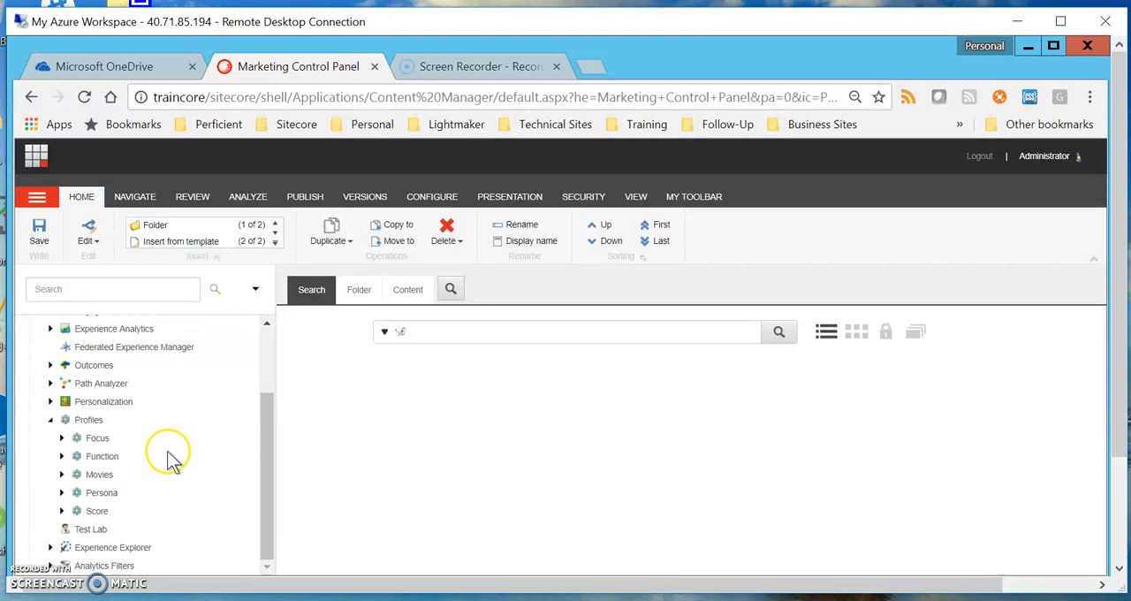
# Expand the Movies profile under Profiles and view the settings of its Action profile key
pyautogui.click(71, 477)
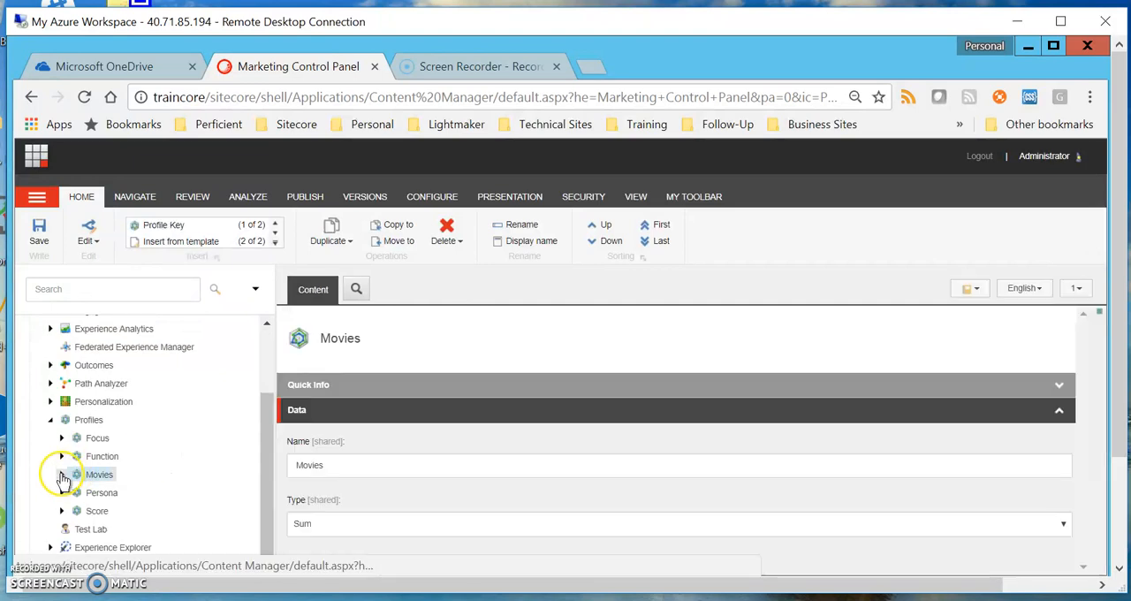
pyautogui.click(62, 475)
pyautogui.click(93, 491)
pyautogui.scroll(-1, 574, 435)
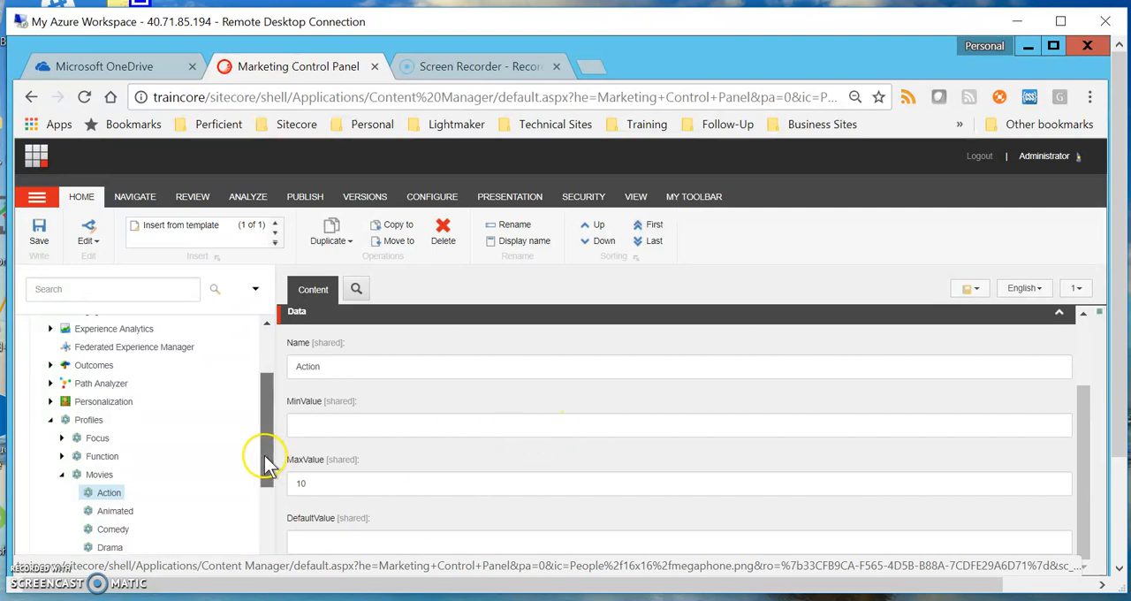
pyautogui.scroll(-3, 265, 452)
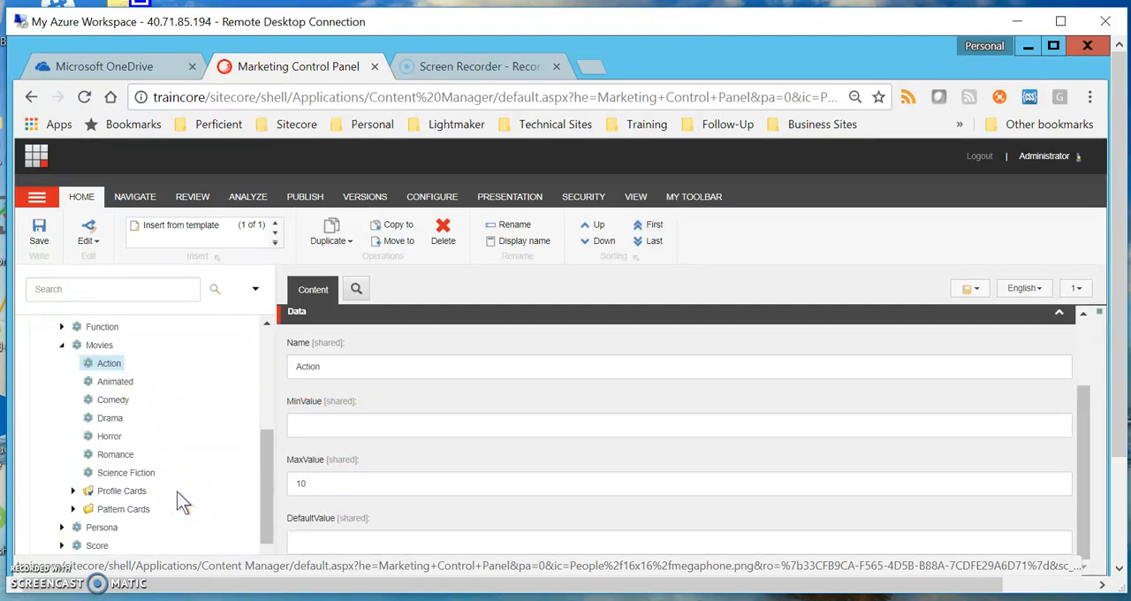
# Review the Animated, Comedy, Action and Romance profile keys of the Movies profile
pyautogui.click(117, 383)
pyautogui.click(118, 402)
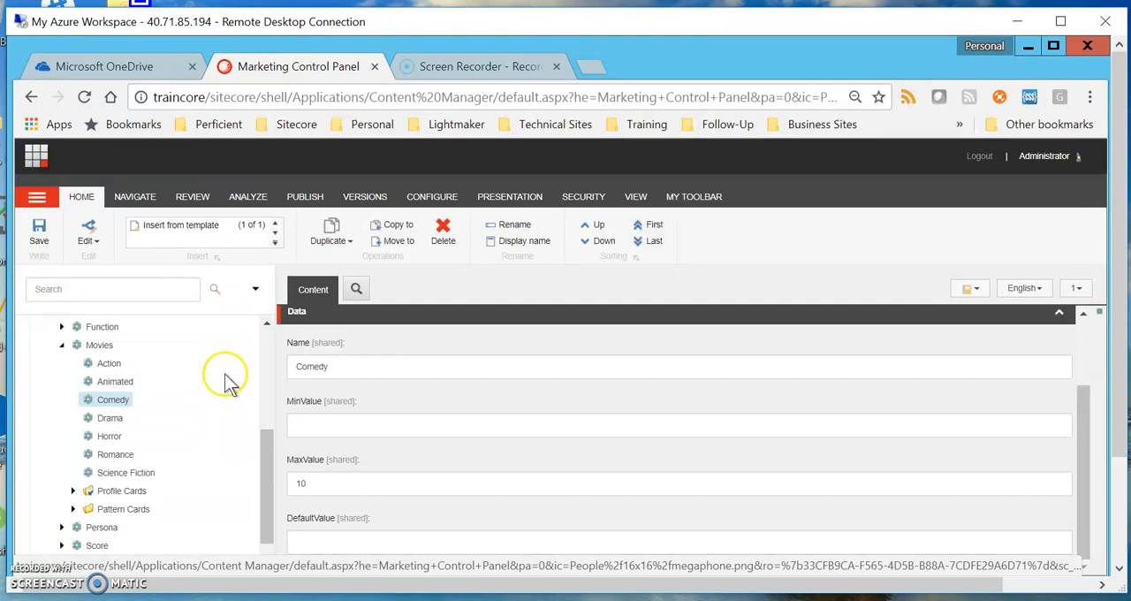
pyautogui.click(104, 364)
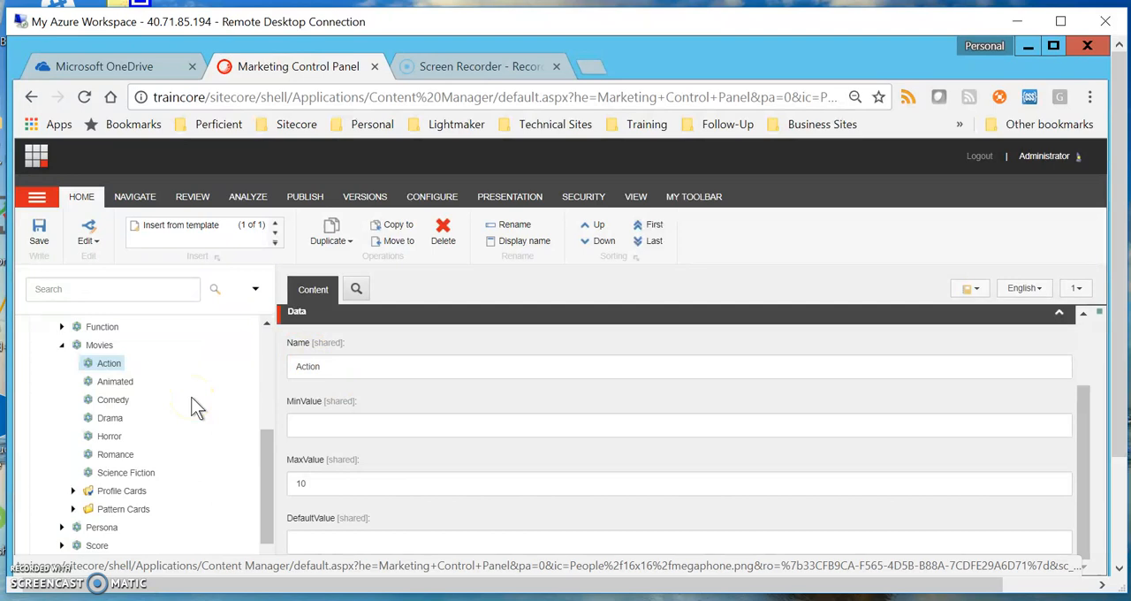
pyautogui.click(114, 454)
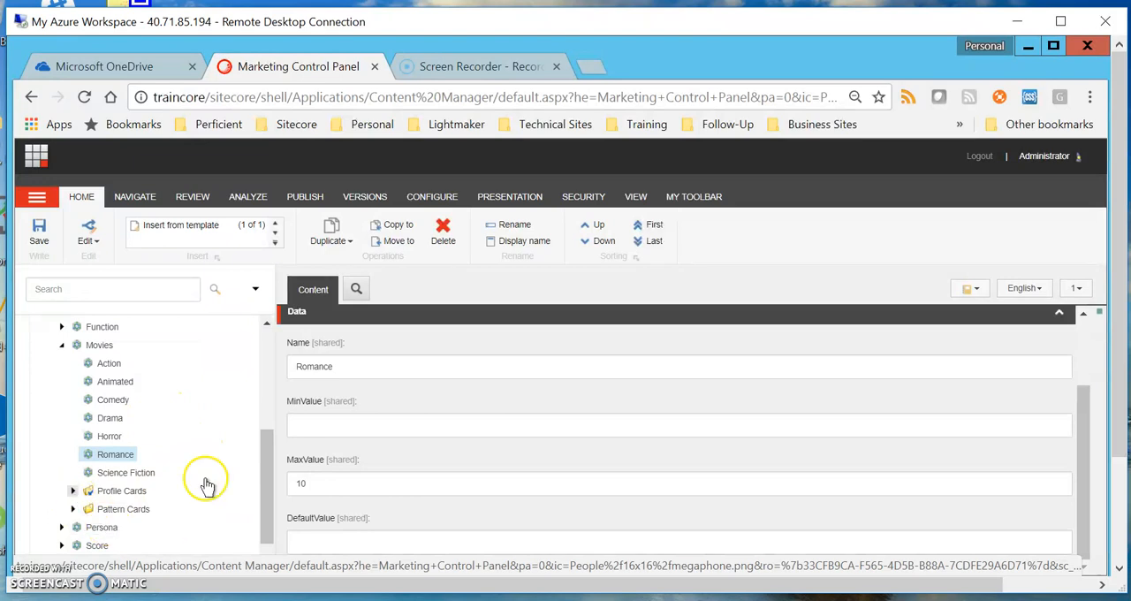
# Expand the Movies profile's Profile Cards folder and compare its cards with the profile keys
pyautogui.scroll(-2, 222, 450)
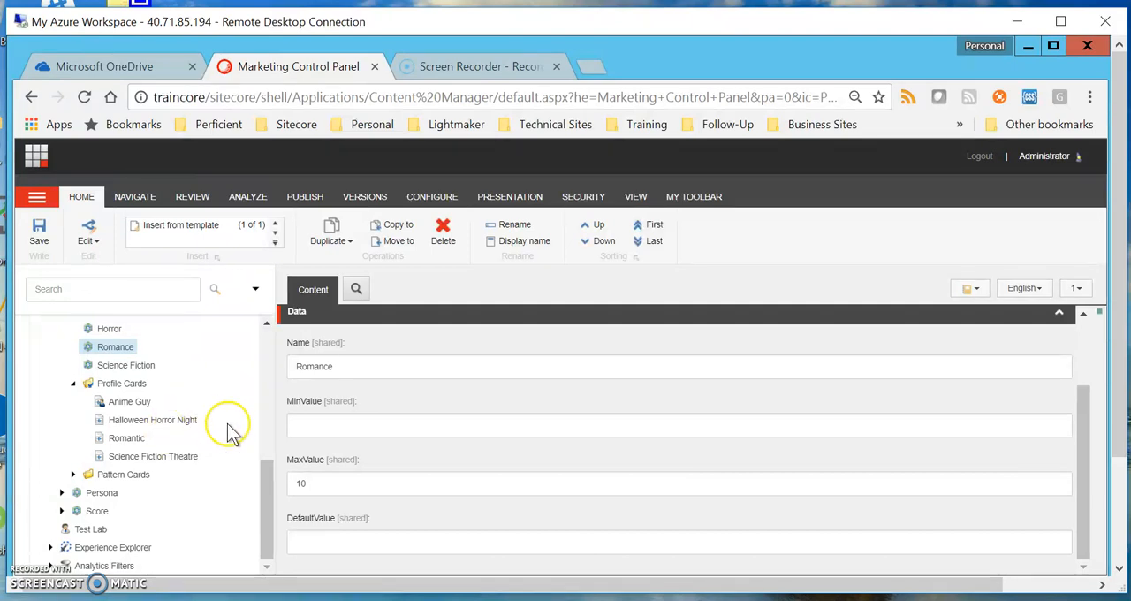
pyautogui.scroll(1, 228, 430)
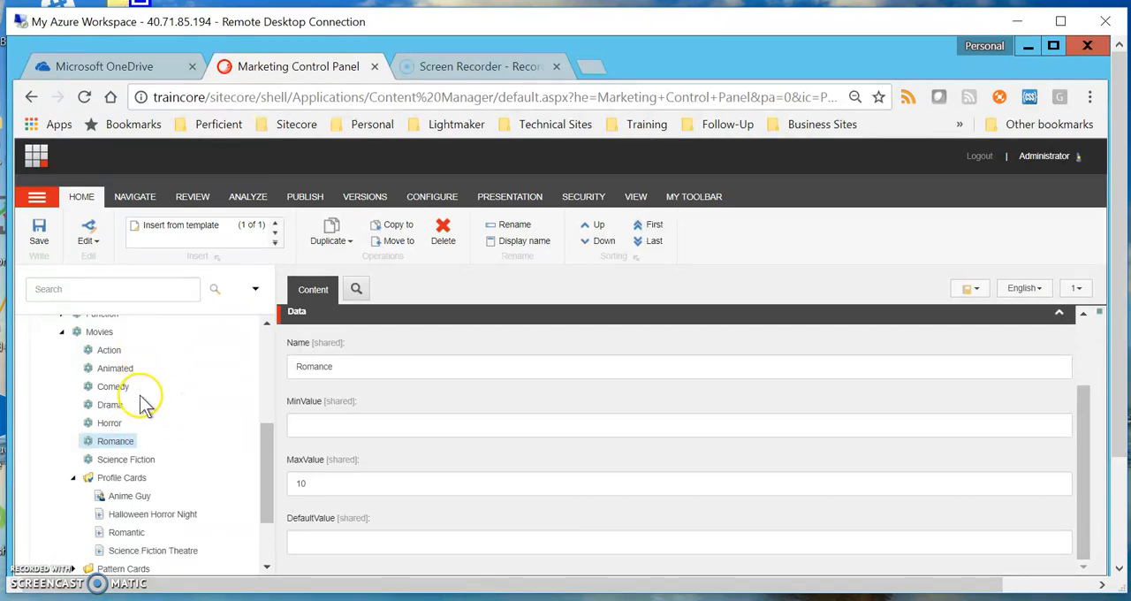
pyautogui.scroll(-1, 217, 424)
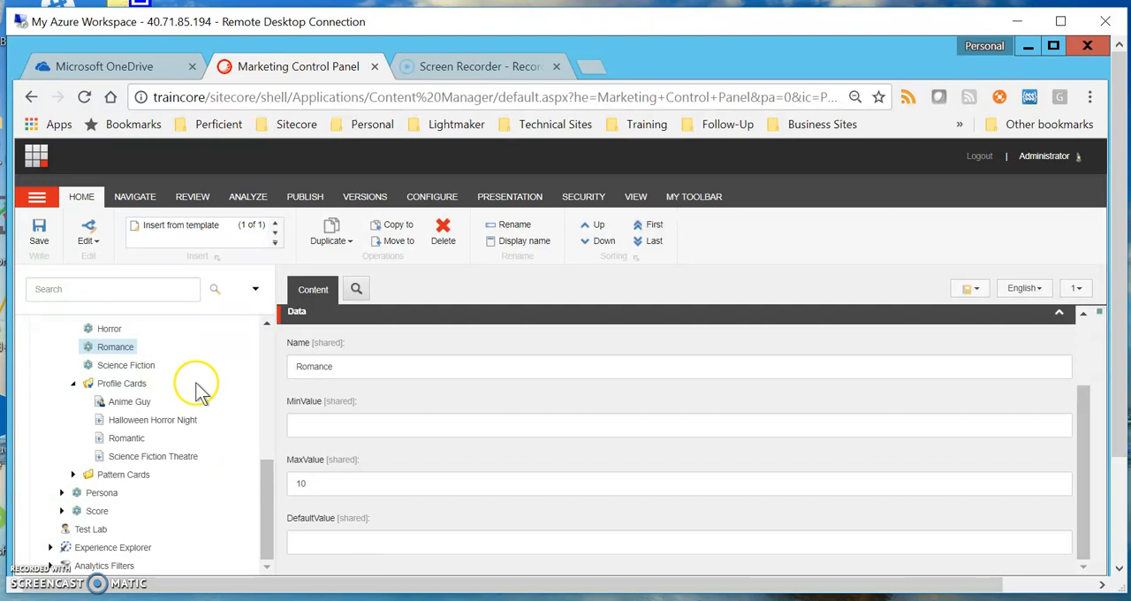
pyautogui.scroll(1, 197, 380)
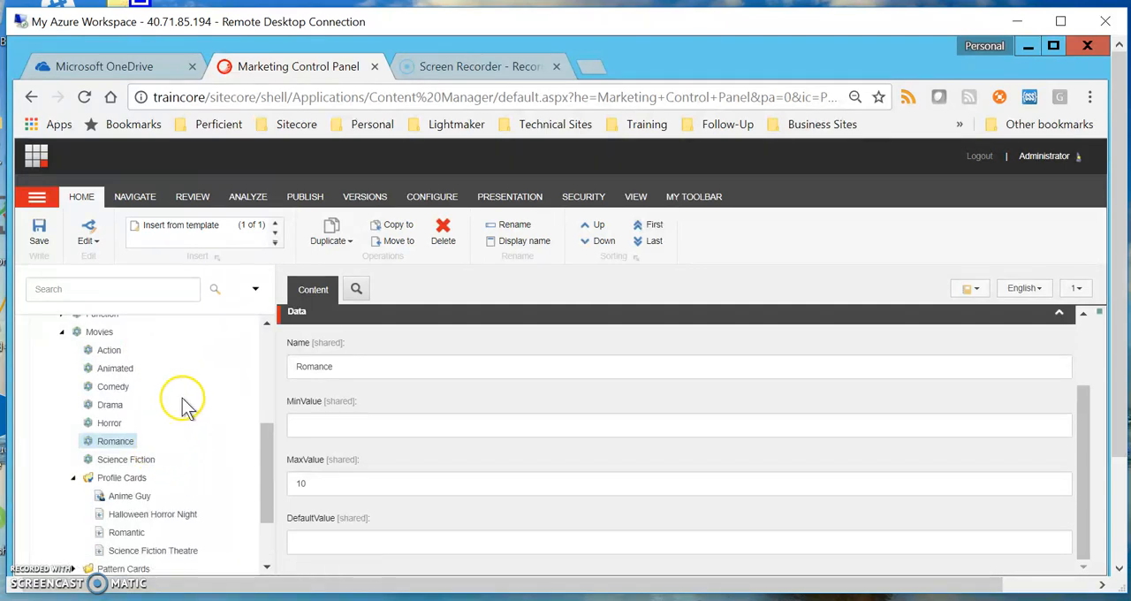
pyautogui.scroll(-1, 182, 404)
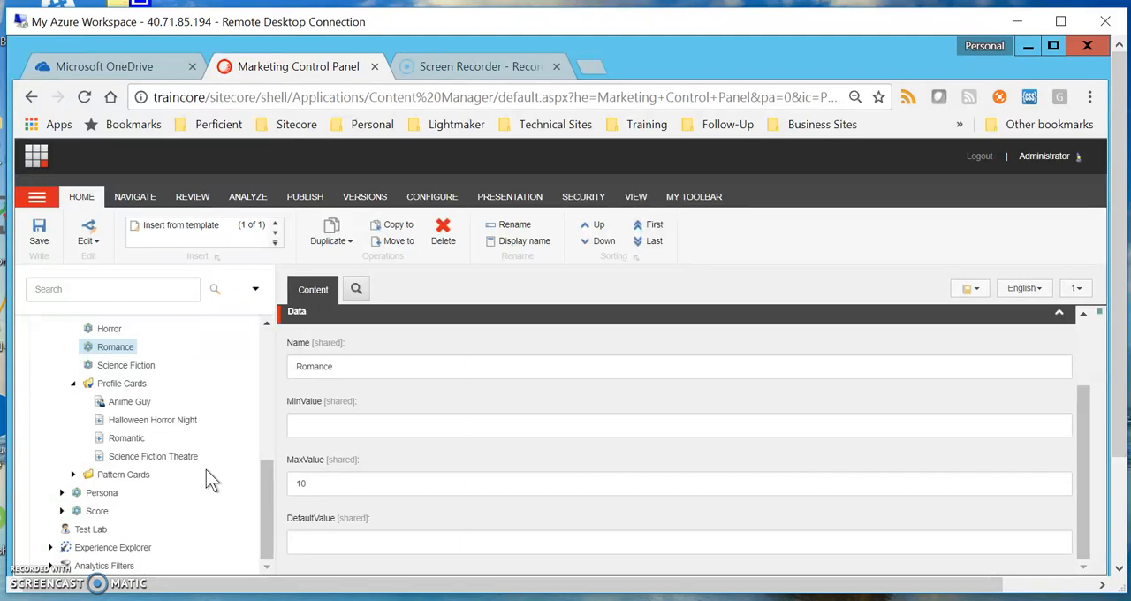
# Open the Halloween Horror Night profile card and examine its name, description and image fields
pyautogui.click(173, 420)
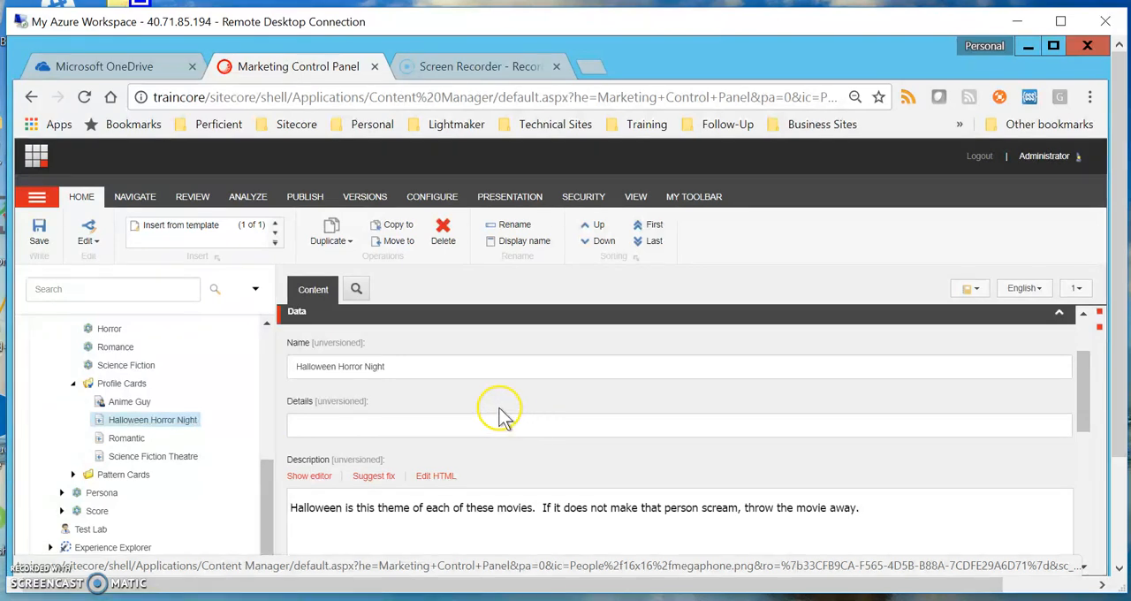
pyautogui.scroll(-1, 481, 380)
pyautogui.scroll(1, 371, 371)
pyautogui.scroll(-1, 523, 420)
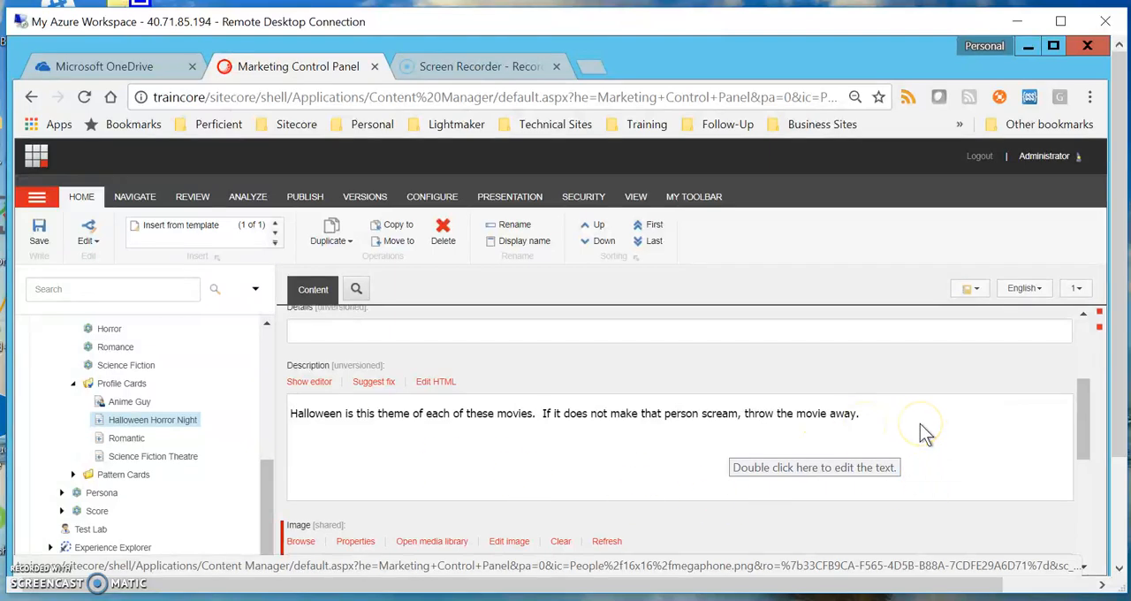
pyautogui.scroll(-4, 920, 423)
pyautogui.scroll(2, 920, 423)
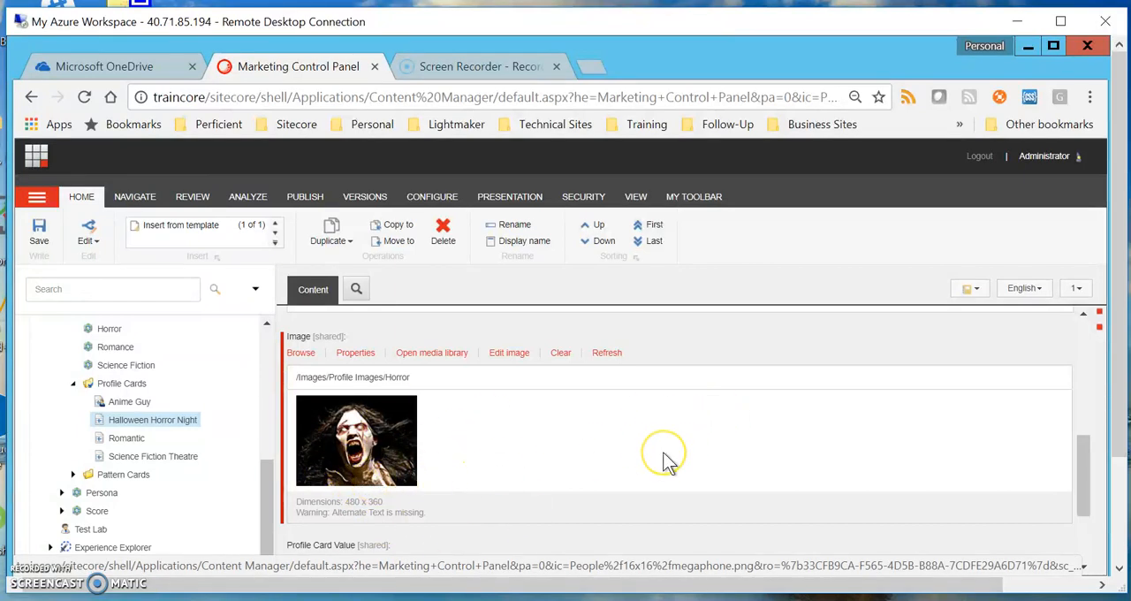
# Examine all the Profile Card Value scores and the radar chart of the Halloween Horror Night card
pyautogui.scroll(-2, 663, 458)
pyautogui.moveTo(522, 498)
pyautogui.mouseDown()
pyautogui.moveTo(523, 525)
pyautogui.moveTo(518, 492)
pyautogui.mouseUp()
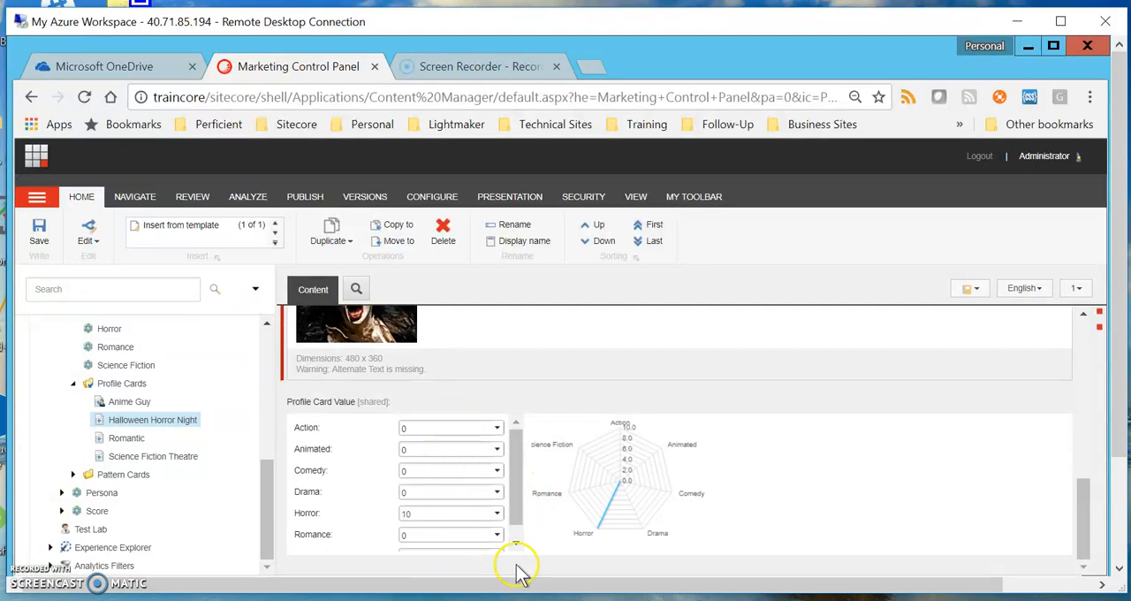
pyautogui.moveTo(517, 517); pyautogui.dragTo(522, 538)
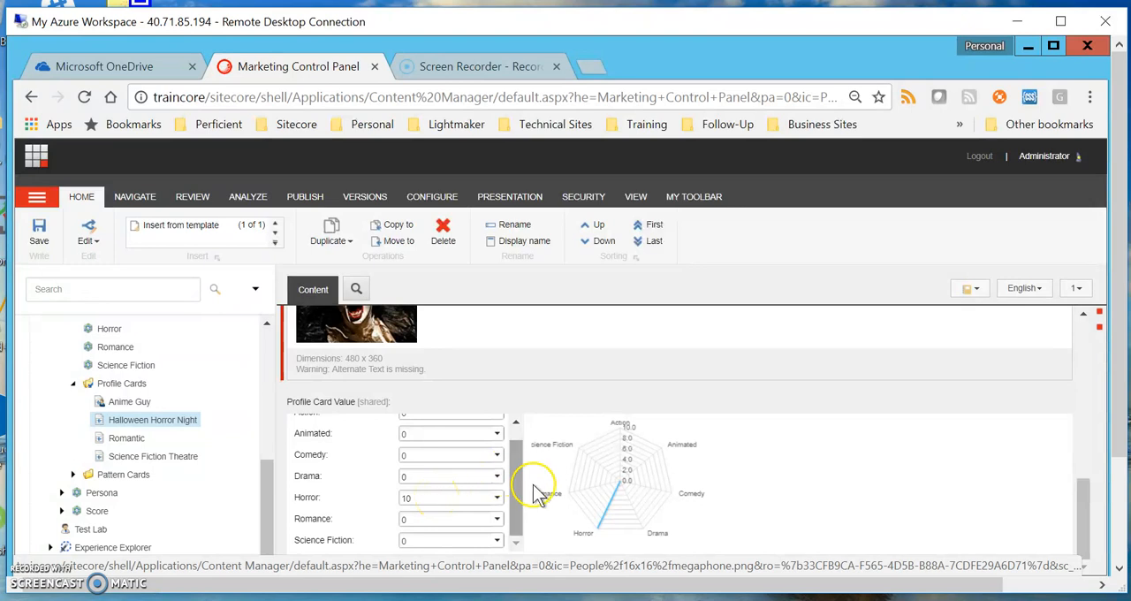
pyautogui.moveTo(518, 497); pyautogui.dragTo(513, 521)
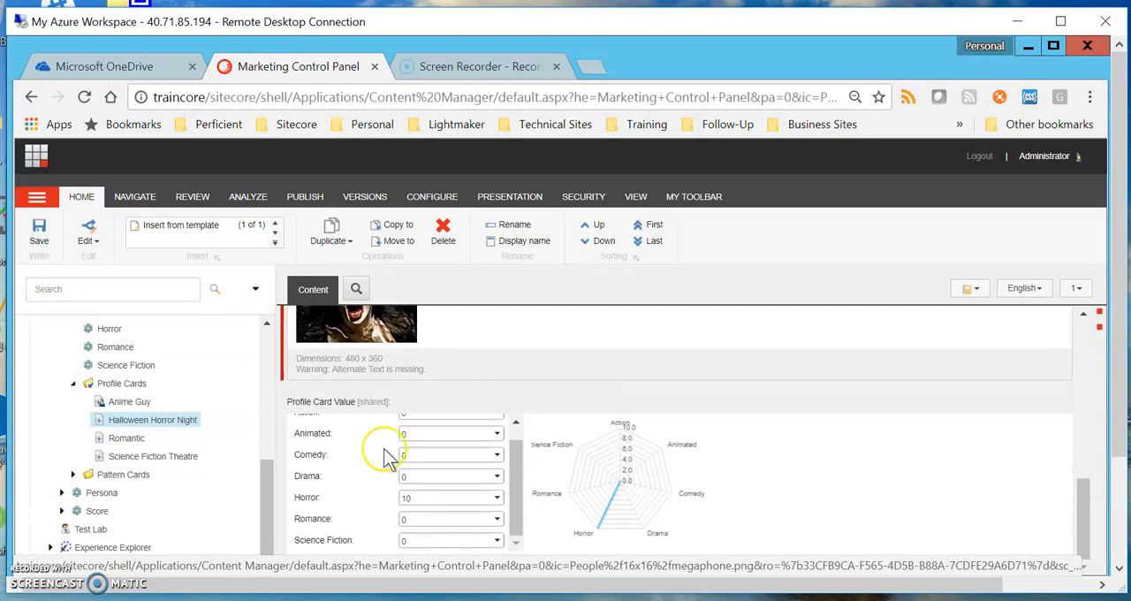
pyautogui.click(519, 501)
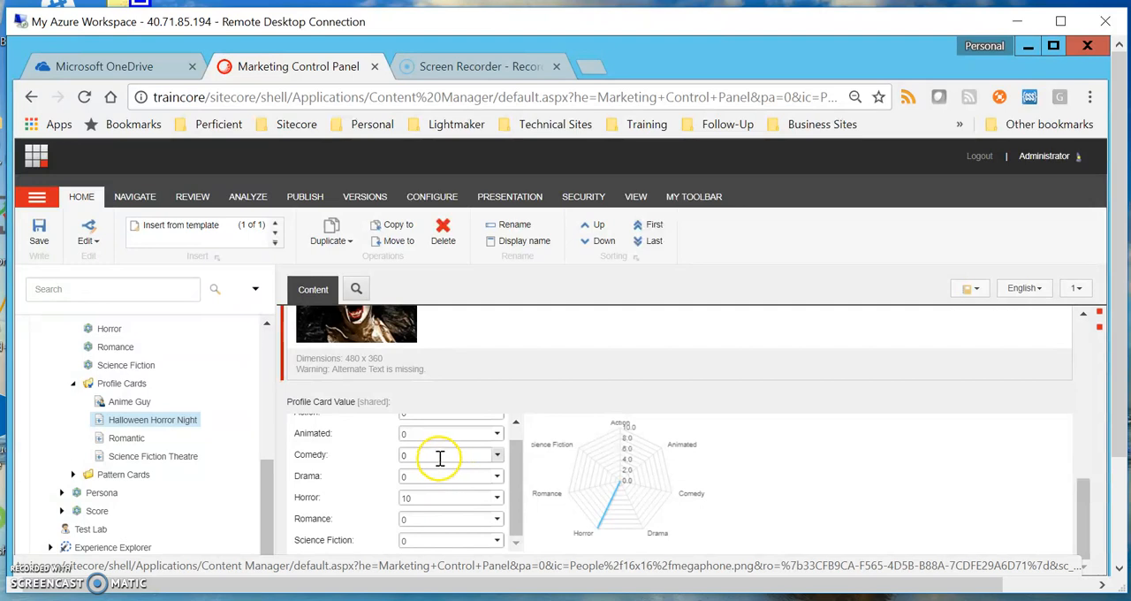
# Set the Comedy score of the Halloween Horror Night profile card to 2
pyautogui.click(498, 456)
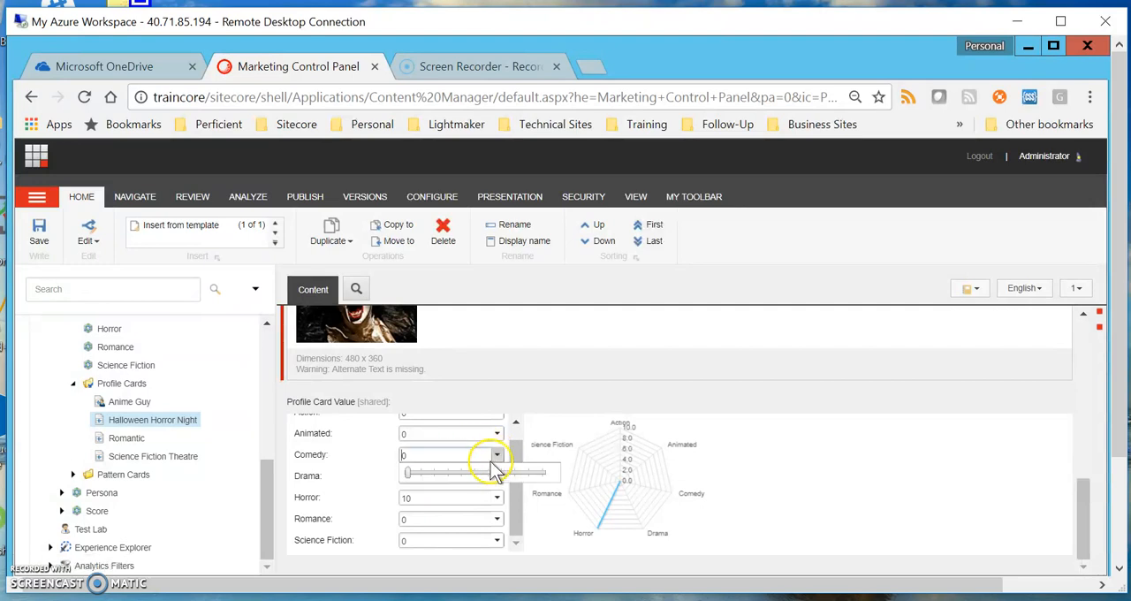
pyautogui.click(434, 473)
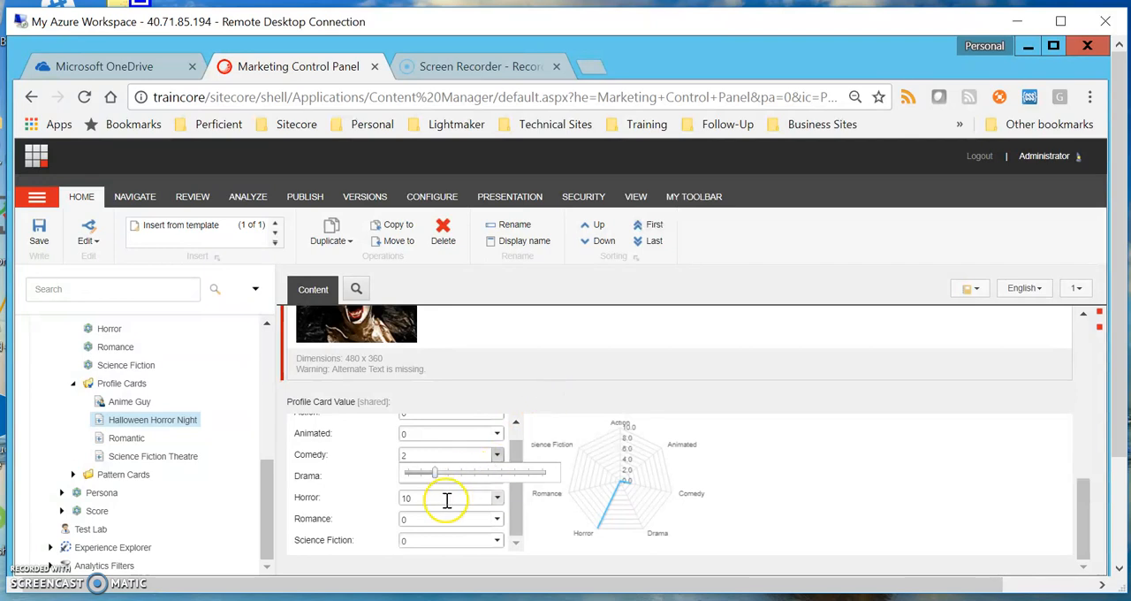
pyautogui.click(384, 506)
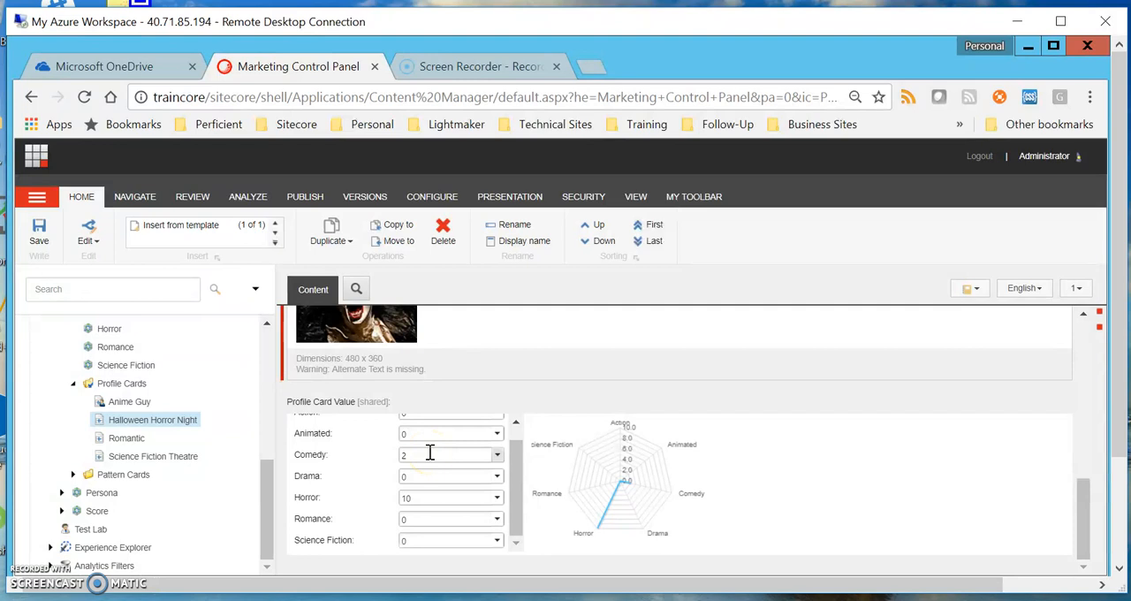
# Set the Comedy score of the Halloween Horror Night profile card to 0 and save the item
pyautogui.click(498, 454)
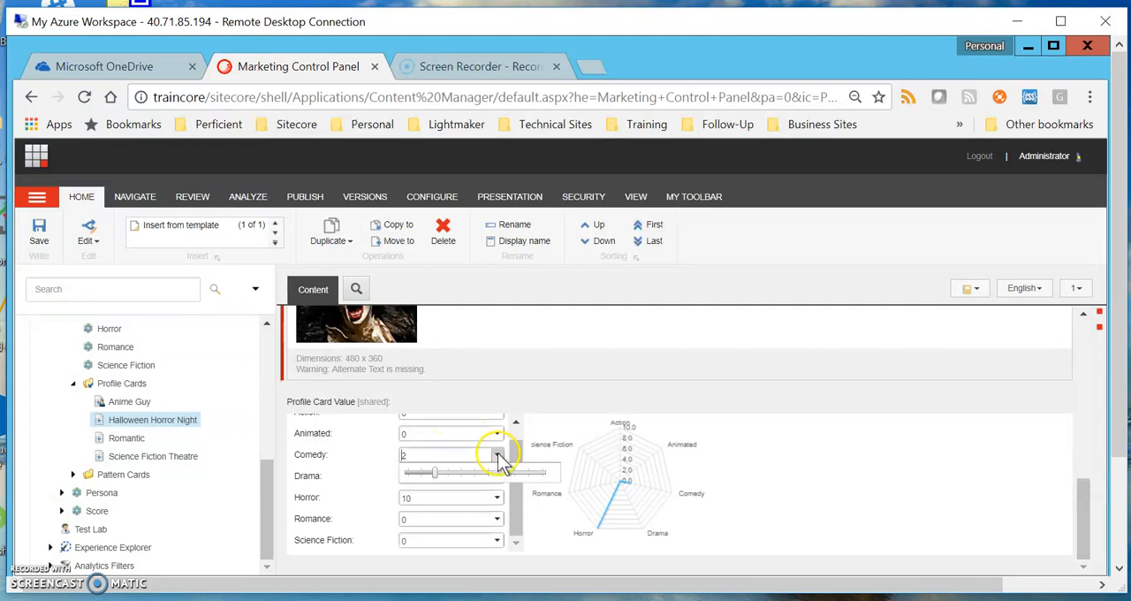
pyautogui.moveTo(444, 475); pyautogui.dragTo(399, 478)
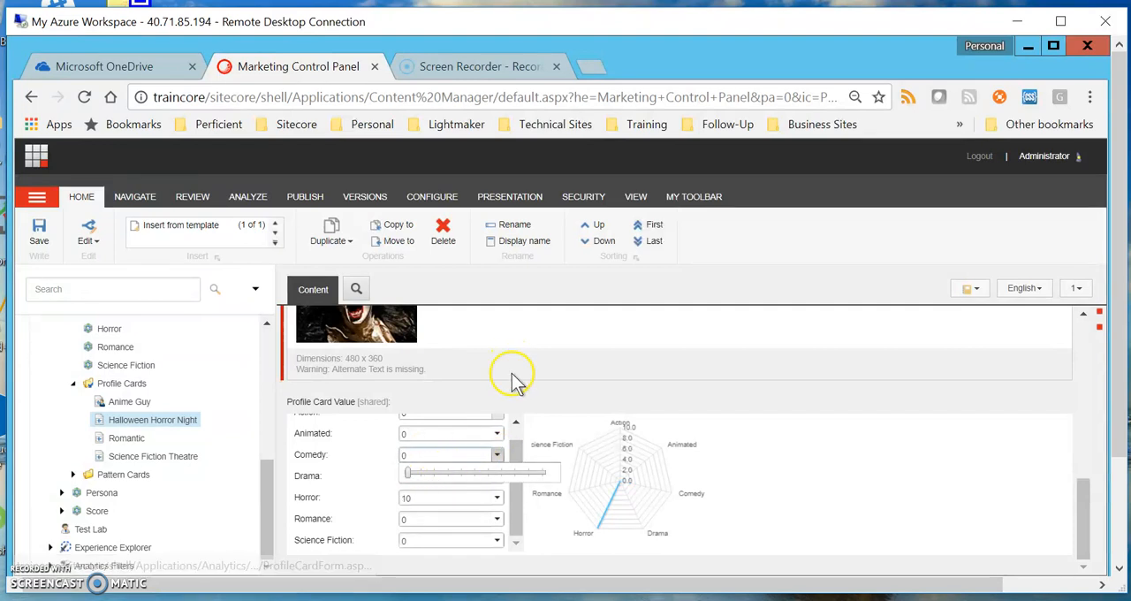
pyautogui.click(378, 500)
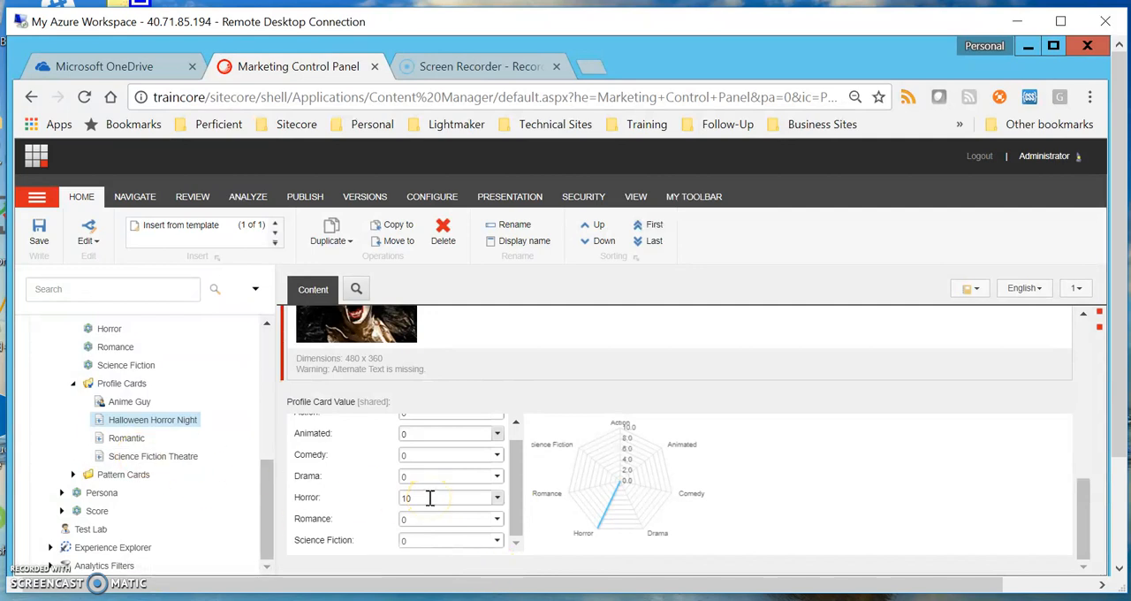
pyautogui.click(37, 233)
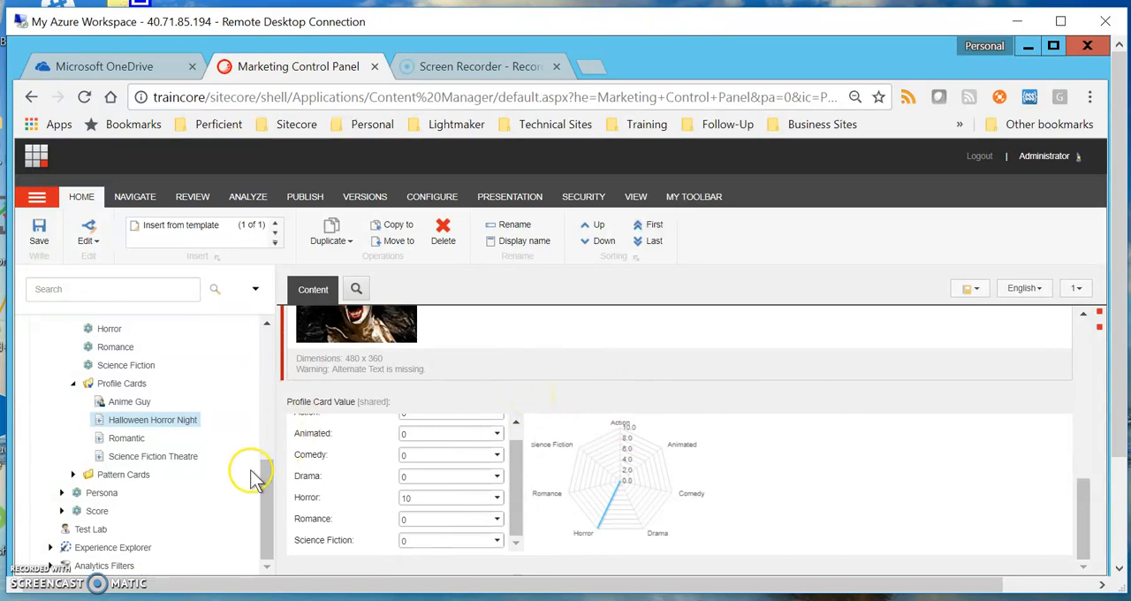
# Open the Anime Guy profile card and examine its persona fields, profile card values and radar chart
pyautogui.click(132, 403)
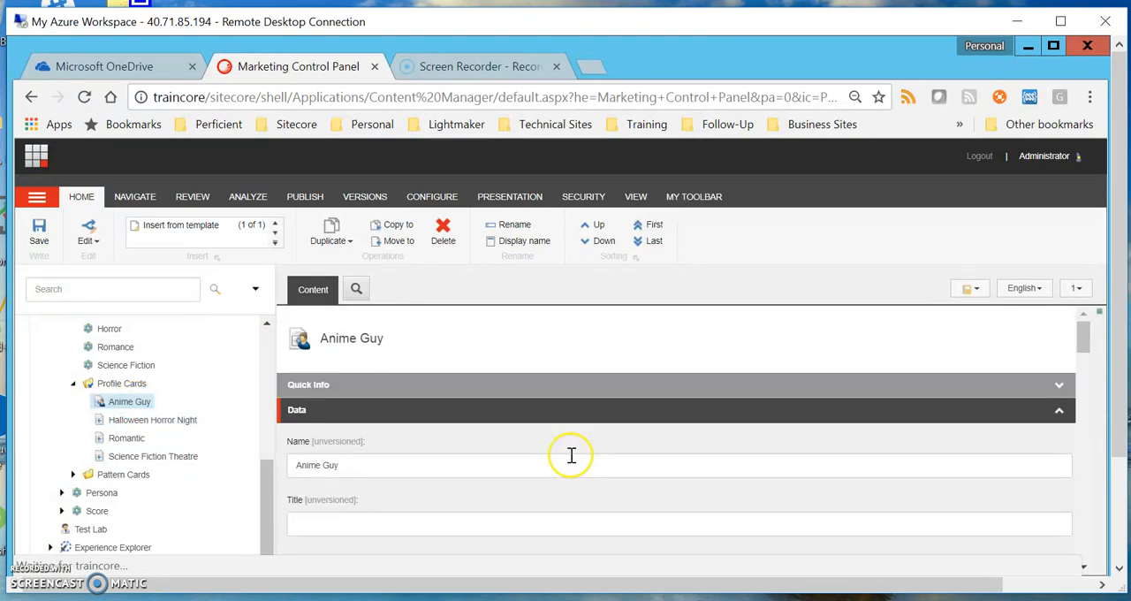
pyautogui.scroll(-1, 574, 459)
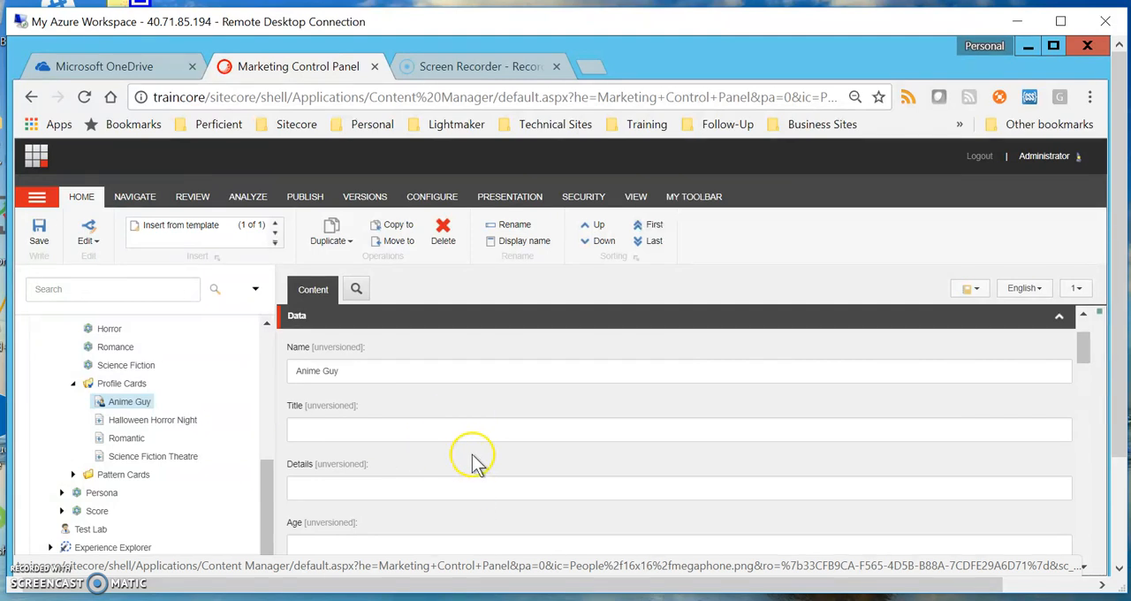
pyautogui.scroll(-1, 412, 419)
pyautogui.scroll(-5, 415, 423)
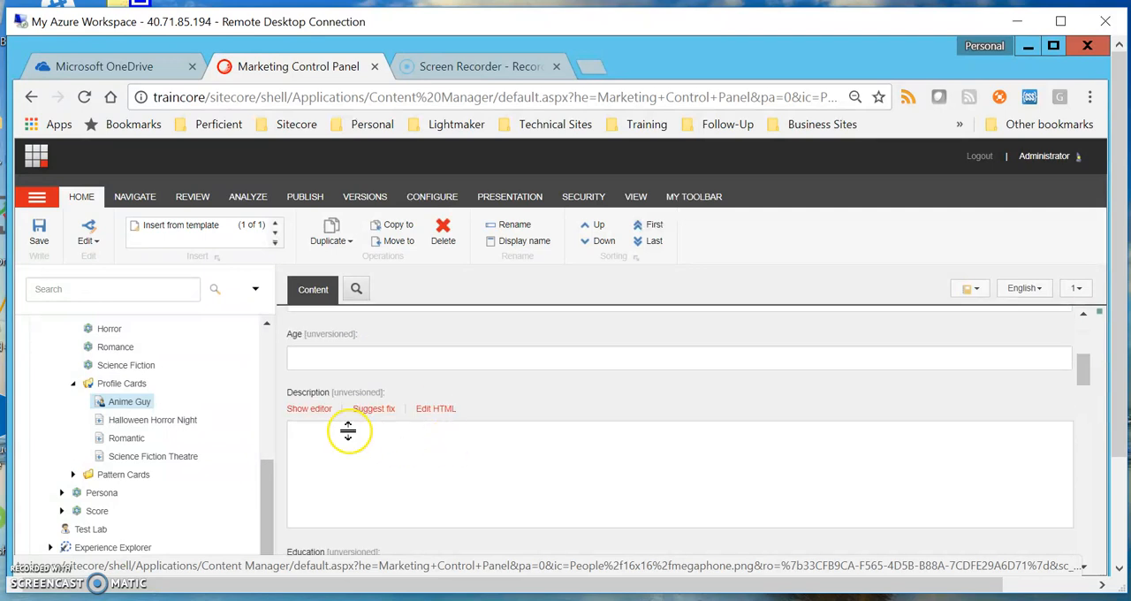
pyautogui.scroll(-2, 439, 445)
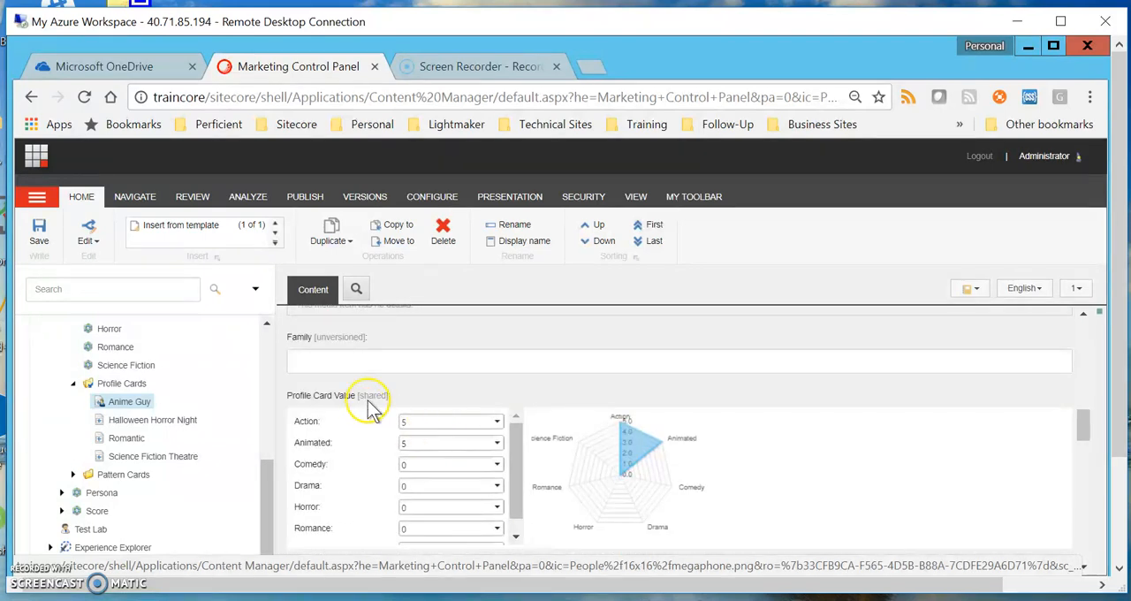
pyautogui.scroll(-2, 487, 430)
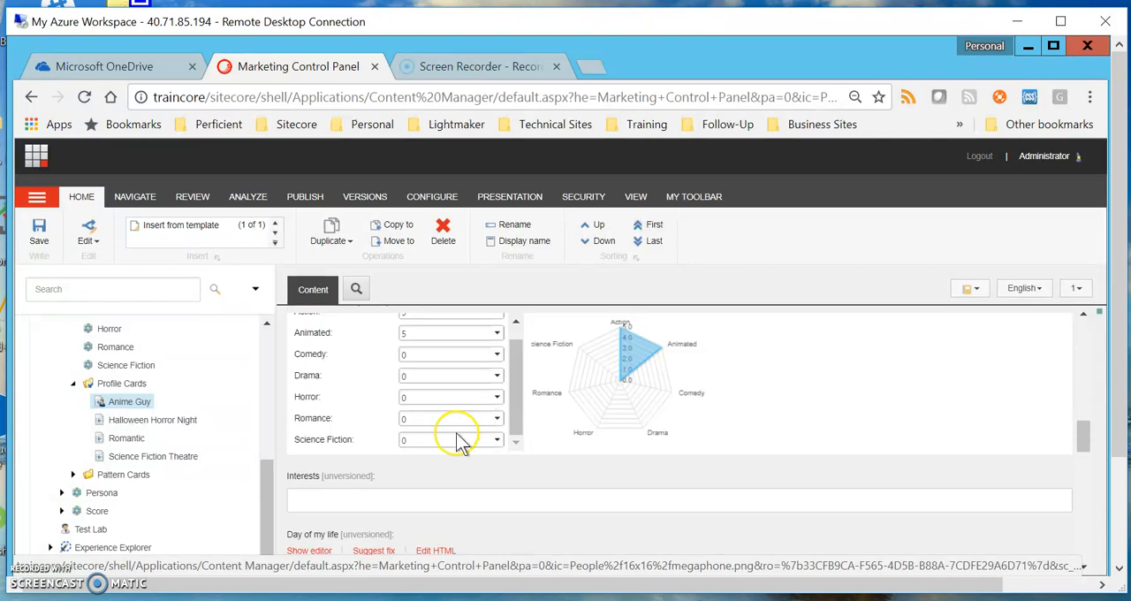
pyautogui.scroll(1, 478, 389)
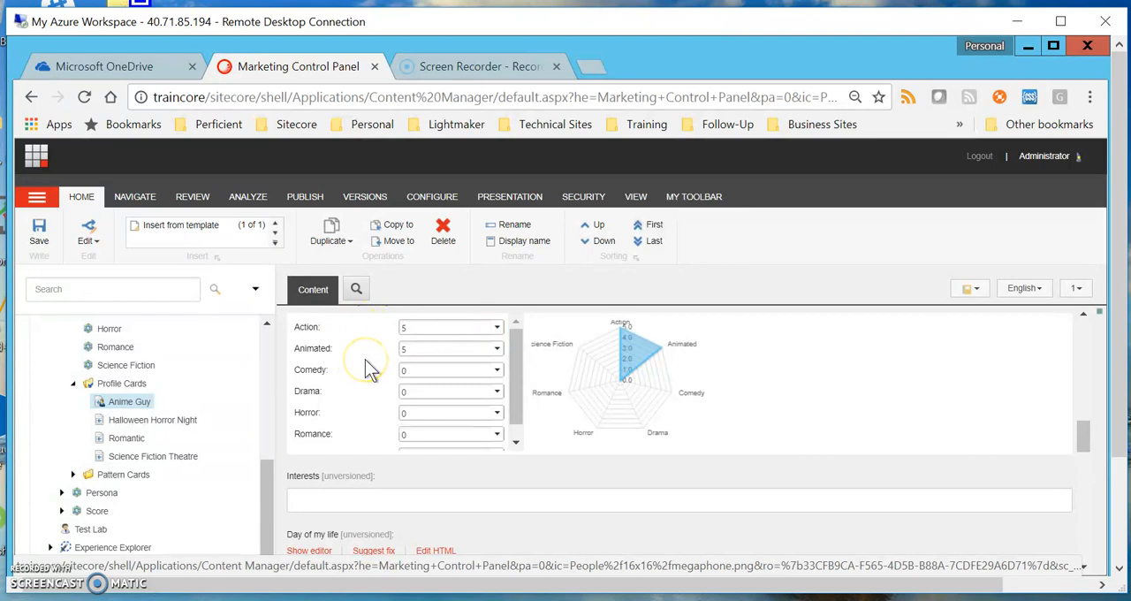
pyautogui.scroll(-3, 375, 455)
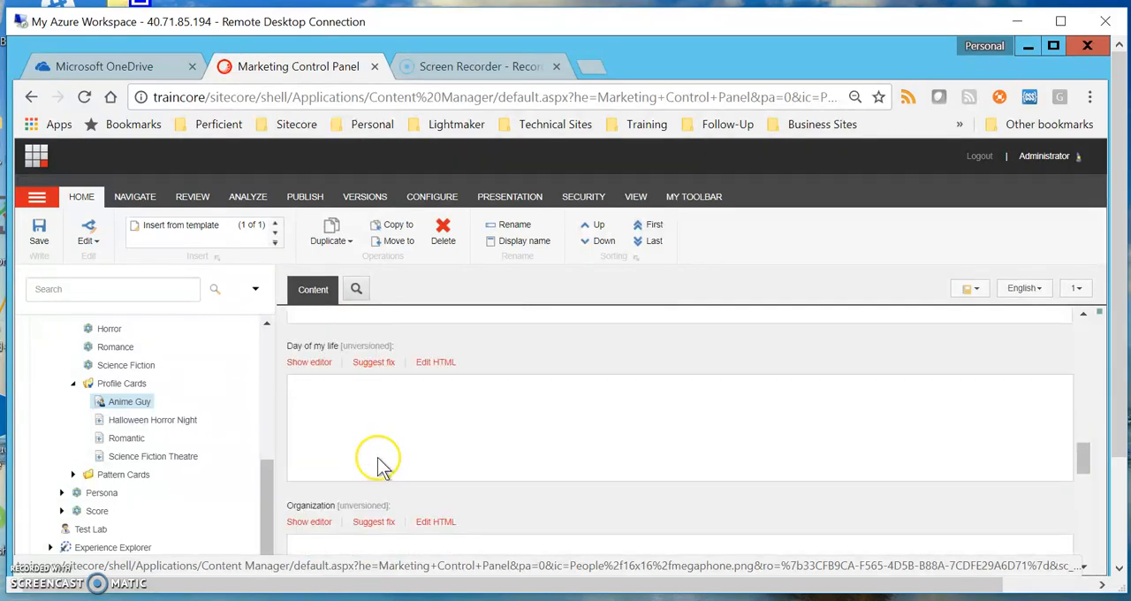
pyautogui.scroll(-3, 406, 437)
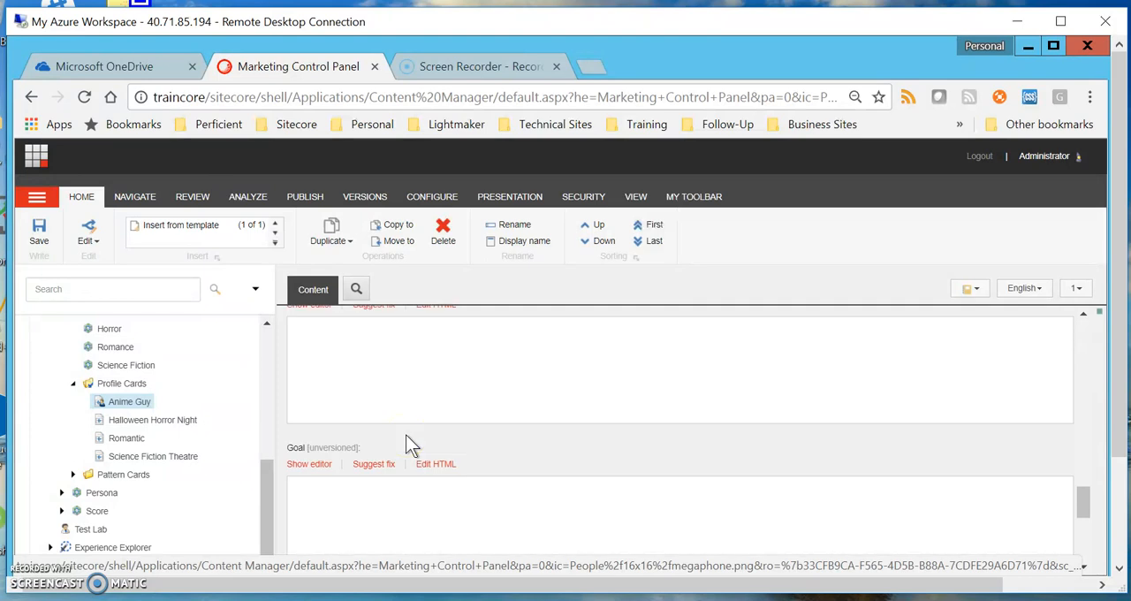
pyautogui.scroll(-1, 604, 439)
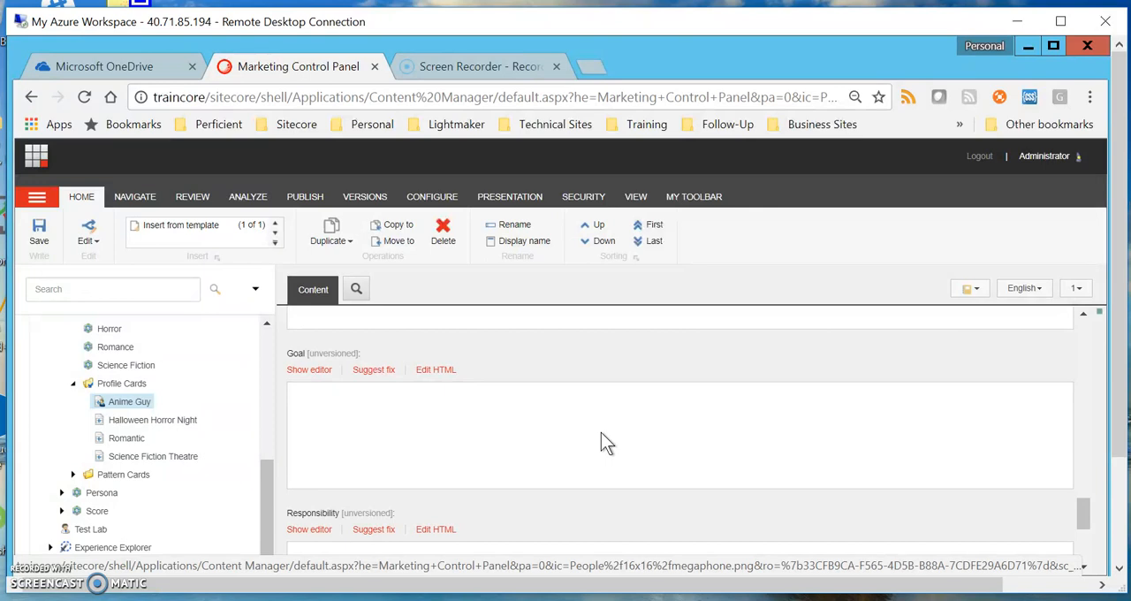
pyautogui.click(140, 409)
# Expand the Movies profile's Pattern Cards and examine the description, pattern scores and radar chart of the Date Night Special card
pyautogui.click(71, 477)
pyautogui.scroll(-1, 221, 482)
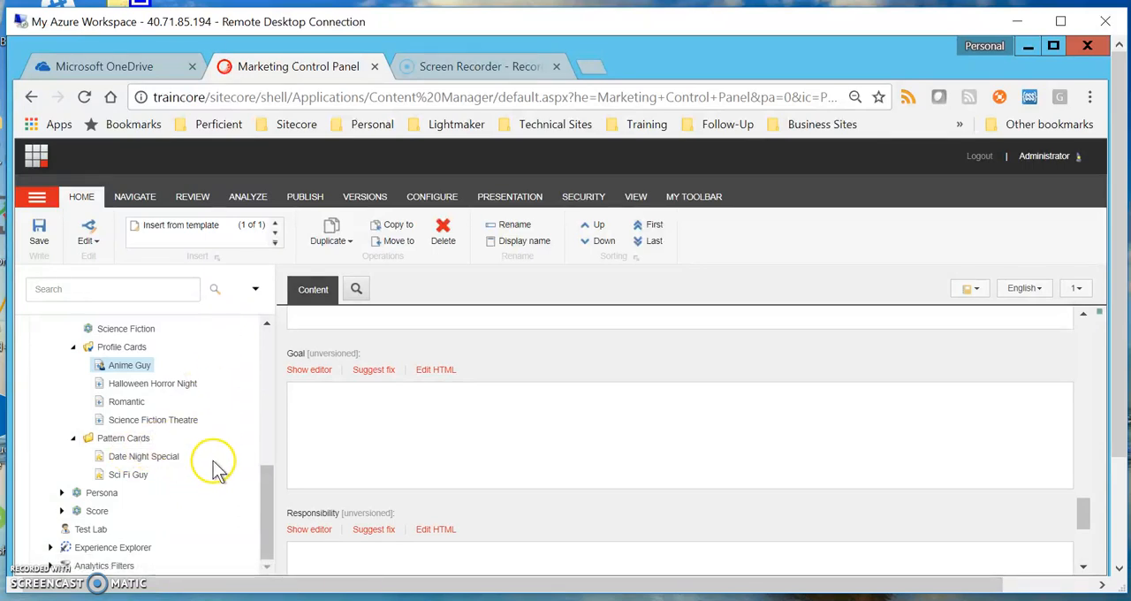
pyautogui.click(168, 458)
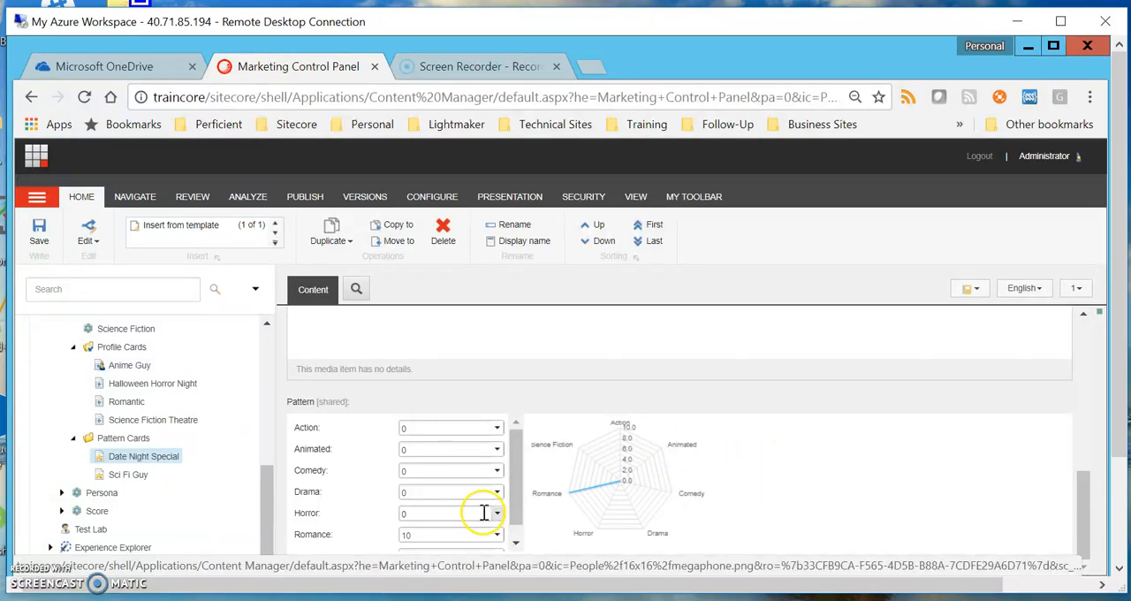
pyautogui.moveTo(517, 502); pyautogui.dragTo(520, 508)
pyautogui.scroll(5, 584, 441)
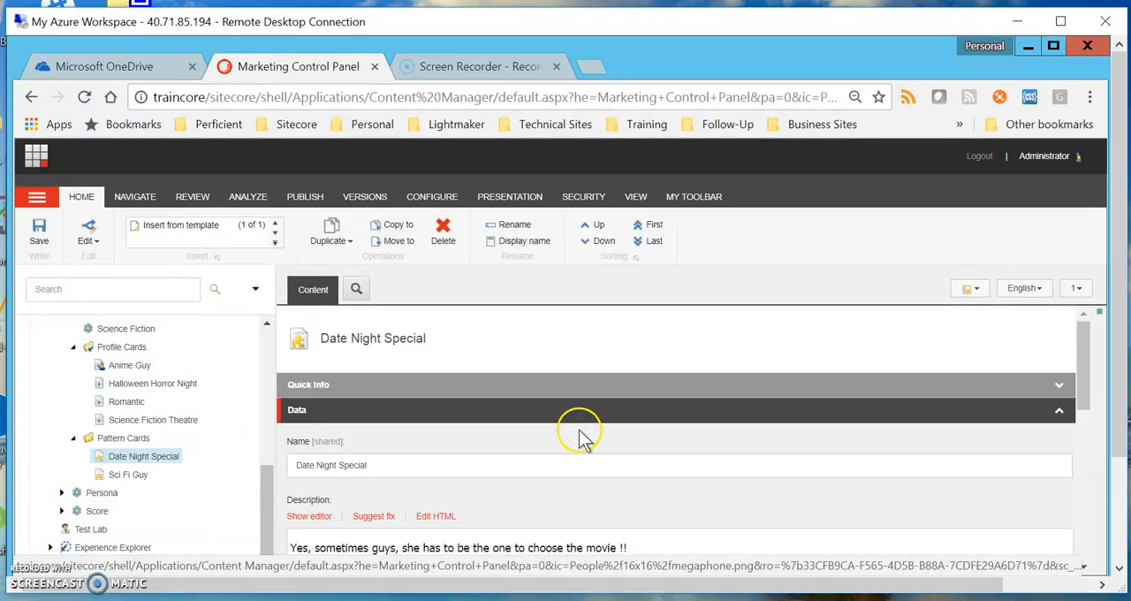
pyautogui.scroll(-1, 584, 441)
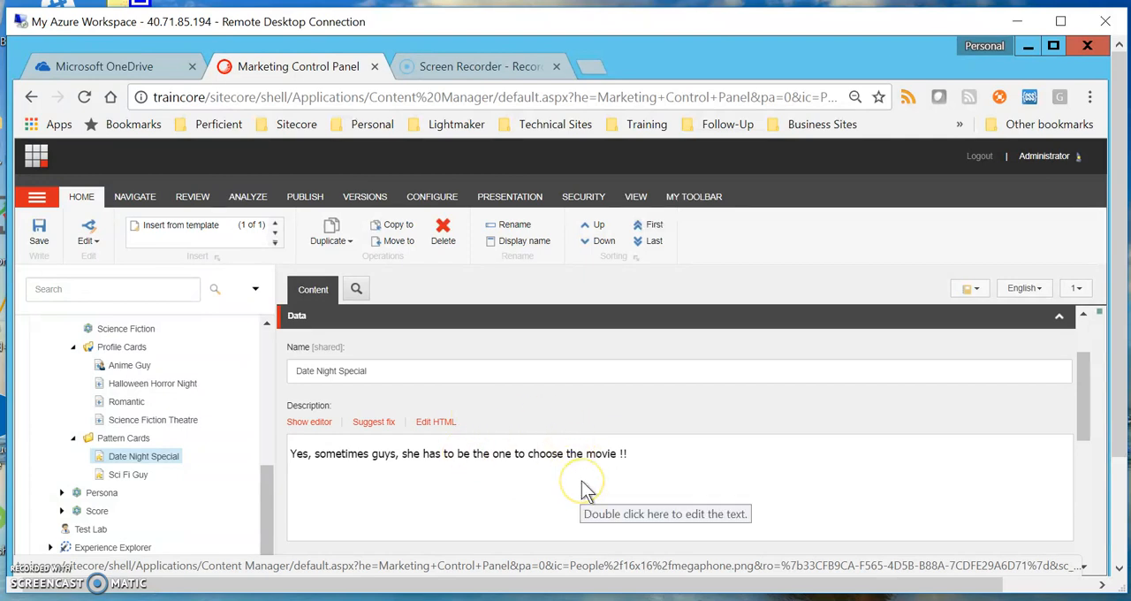
pyautogui.scroll(-4, 583, 481)
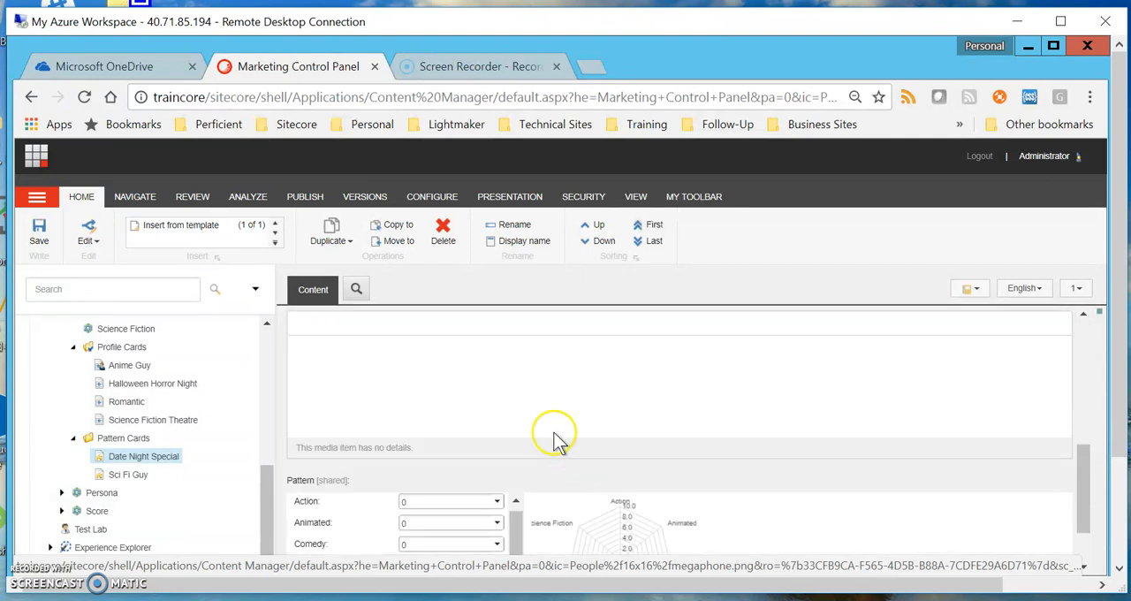
pyautogui.scroll(-1, 570, 464)
pyautogui.moveTo(517, 497); pyautogui.dragTo(516, 524)
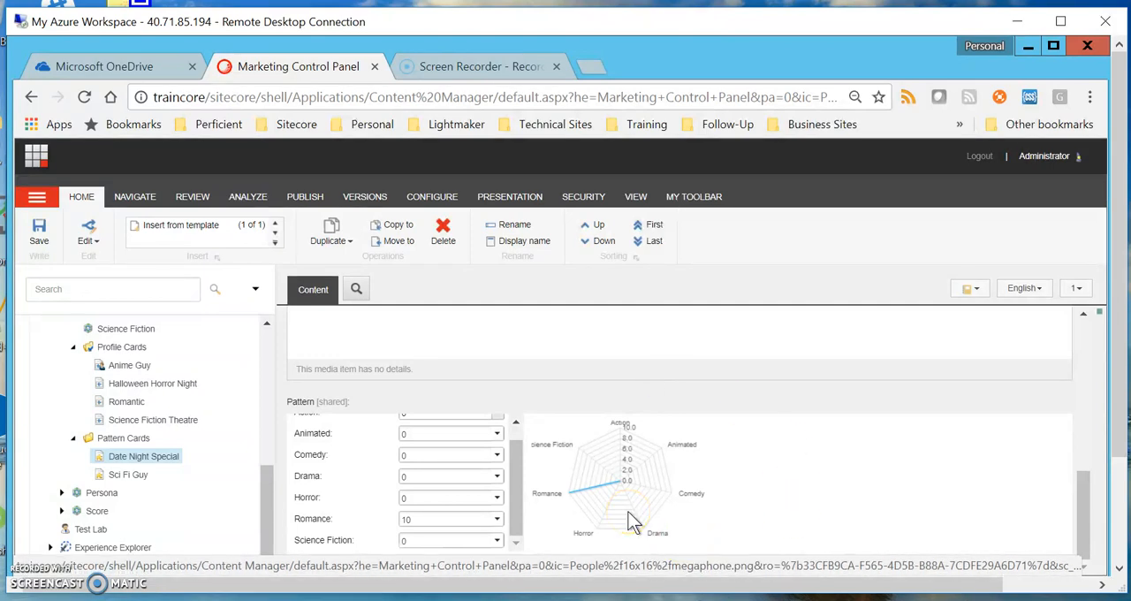
# Compare the pattern scores and radar charts of the Sci Fi Guy and Date Night Special pattern cards
pyautogui.click(137, 479)
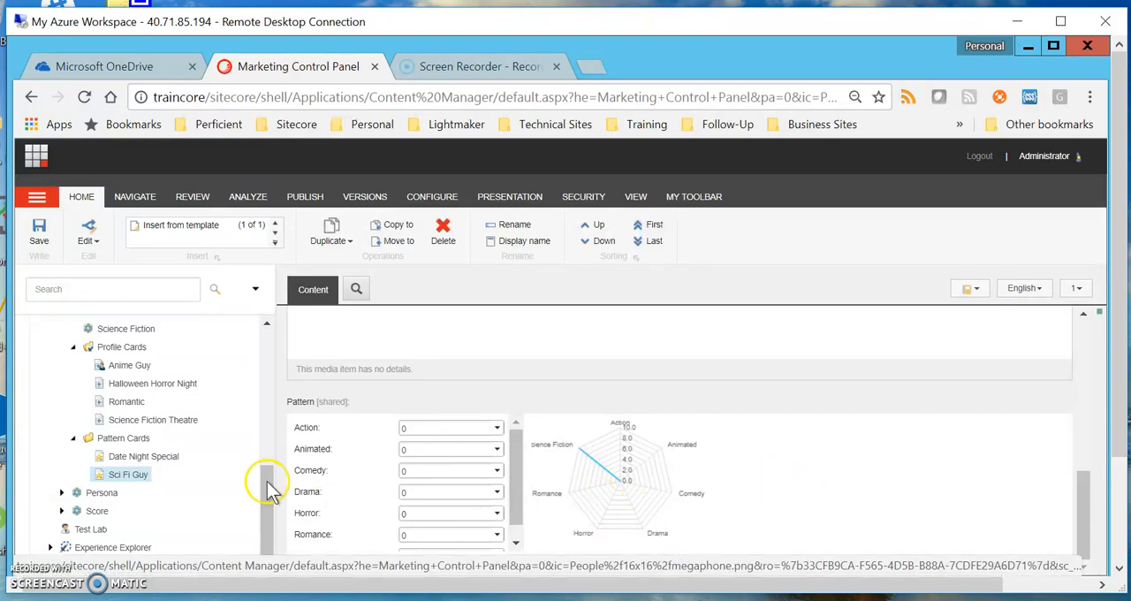
pyautogui.click(155, 458)
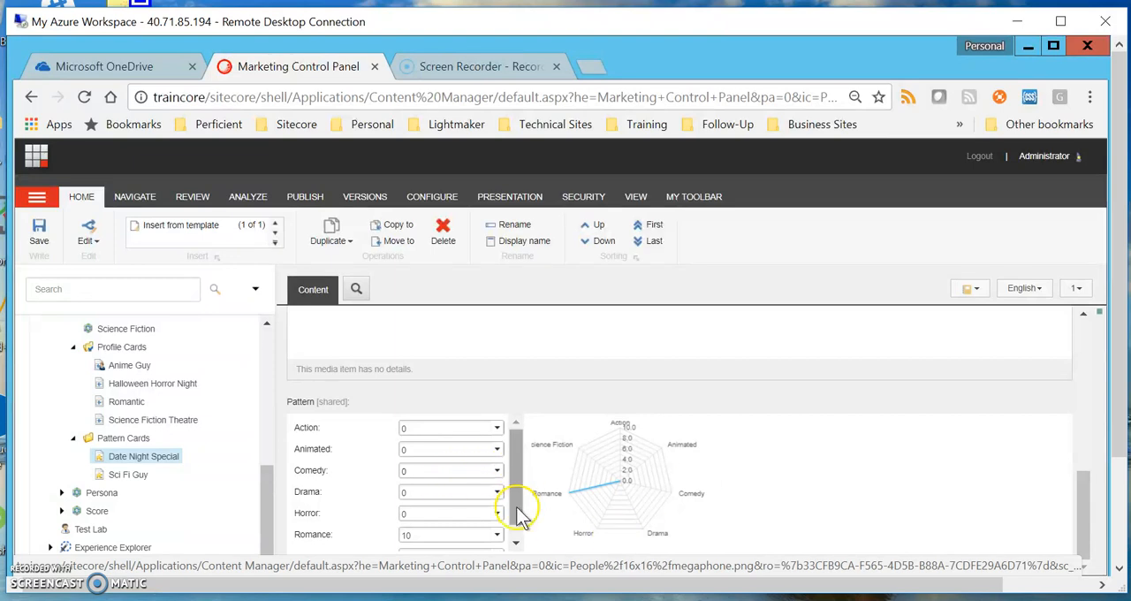
pyautogui.scroll(-1, 519, 539)
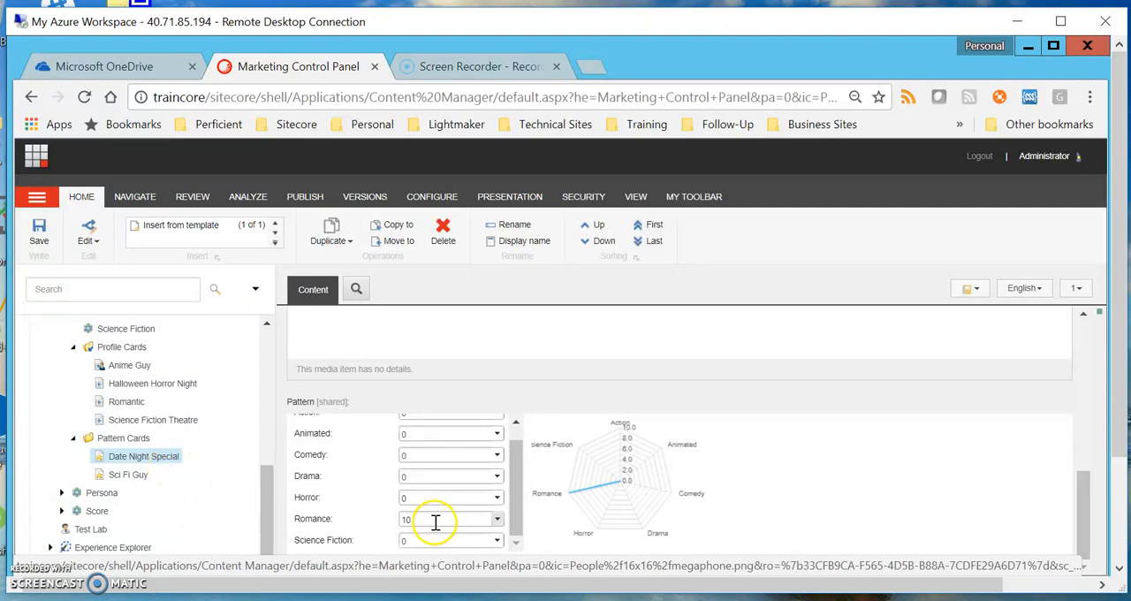
pyautogui.click(134, 477)
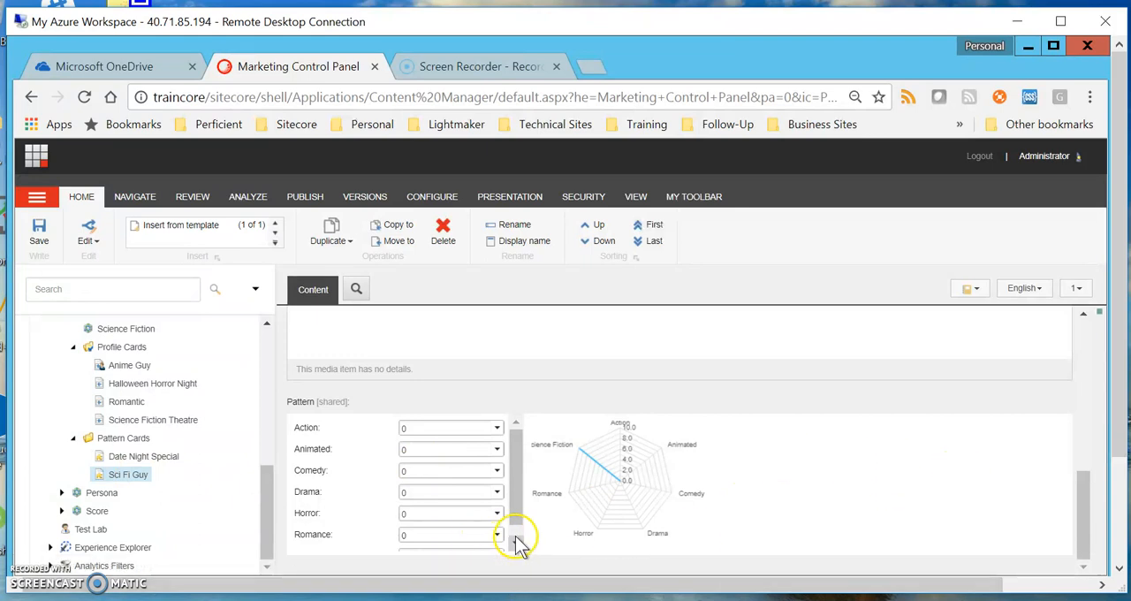
pyautogui.scroll(-1, 517, 532)
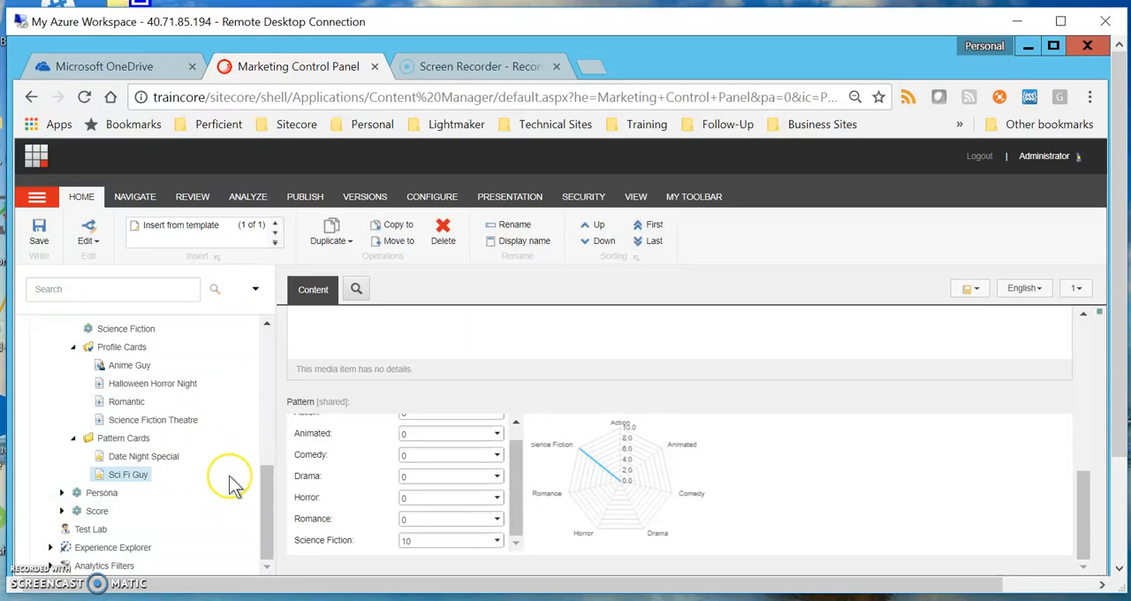
# Switch to the Content Editor and expand the Home item under sitecore-cycling-holidays in the content tree
pyautogui.click(36, 156)
pyautogui.click(409, 287)
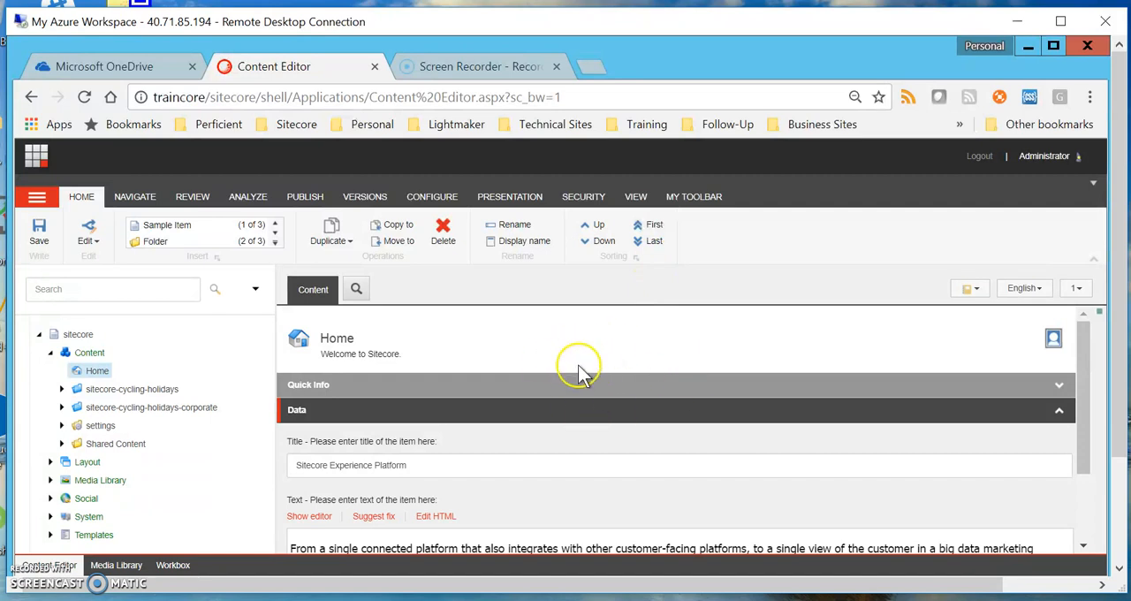
pyautogui.click(63, 390)
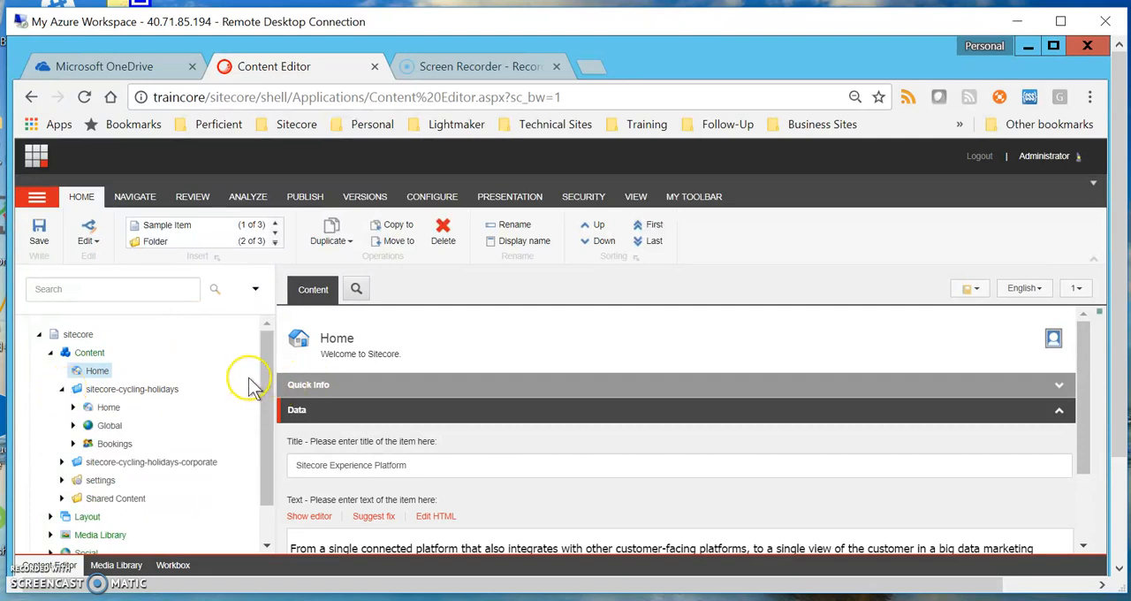
pyautogui.click(72, 408)
pyautogui.scroll(-1, 215, 404)
pyautogui.scroll(1, 215, 407)
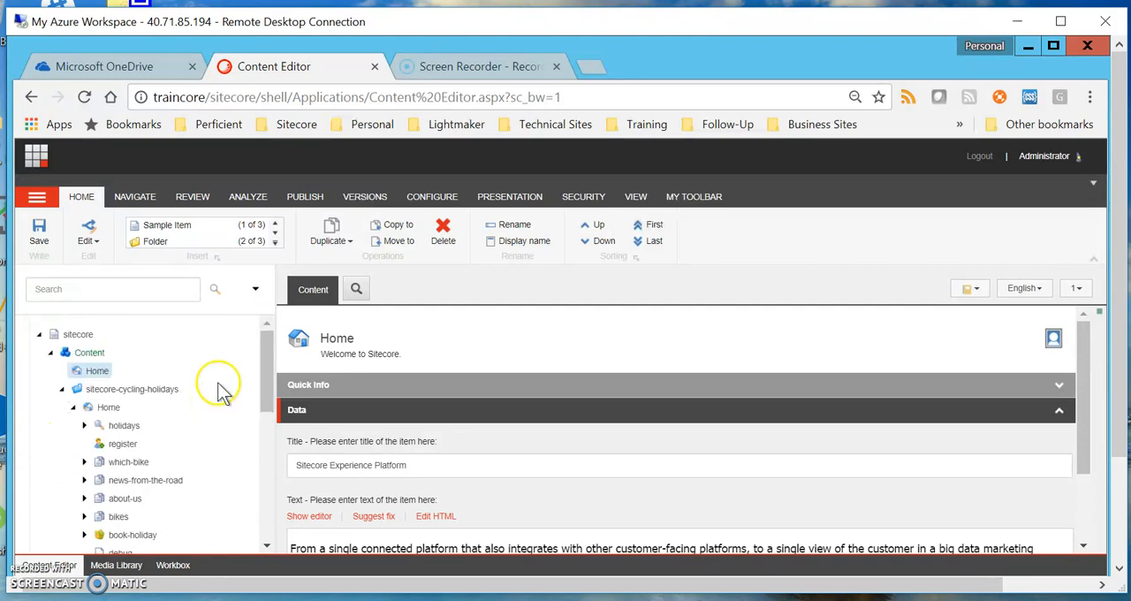
# Expand the holidays item and open the battle-of-the-hills page
pyautogui.click(86, 426)
pyautogui.scroll(-1, 233, 416)
pyautogui.scroll(1, 232, 416)
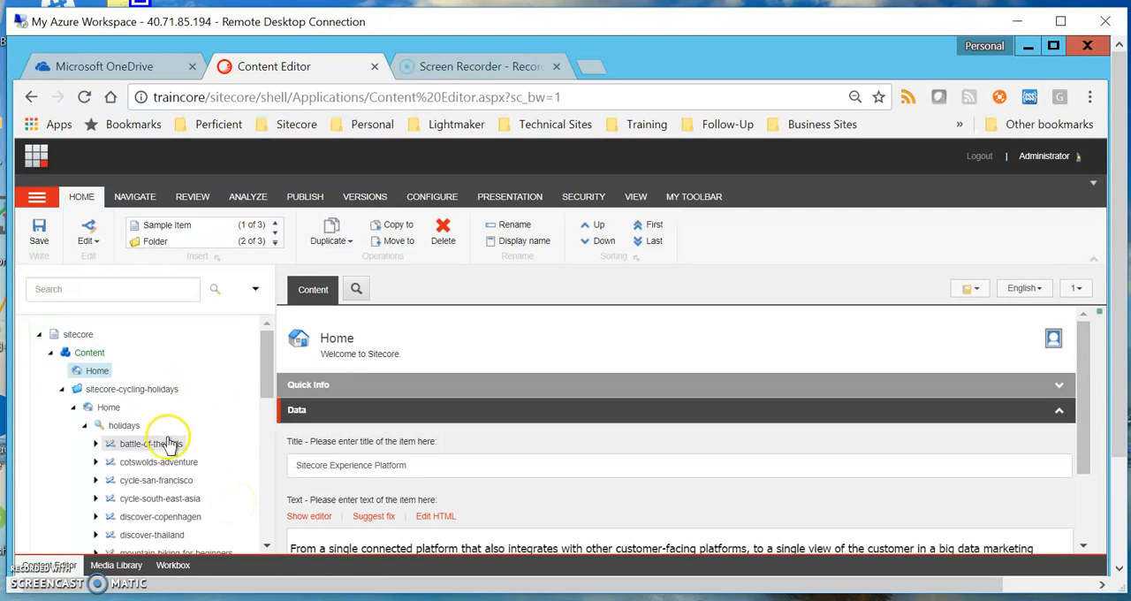
pyautogui.moveTo(171, 445); pyautogui.dragTo(530, 505)
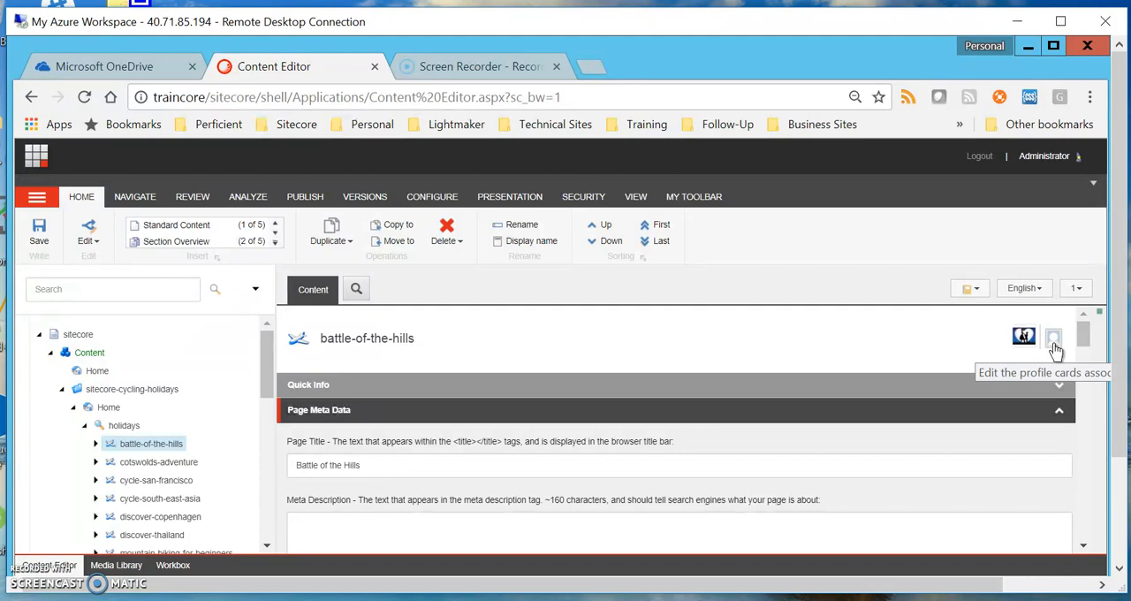
# Open the Movies profile card selection for battle-of-the-hills and examine the customizable scores of its card
pyautogui.click(1024, 338)
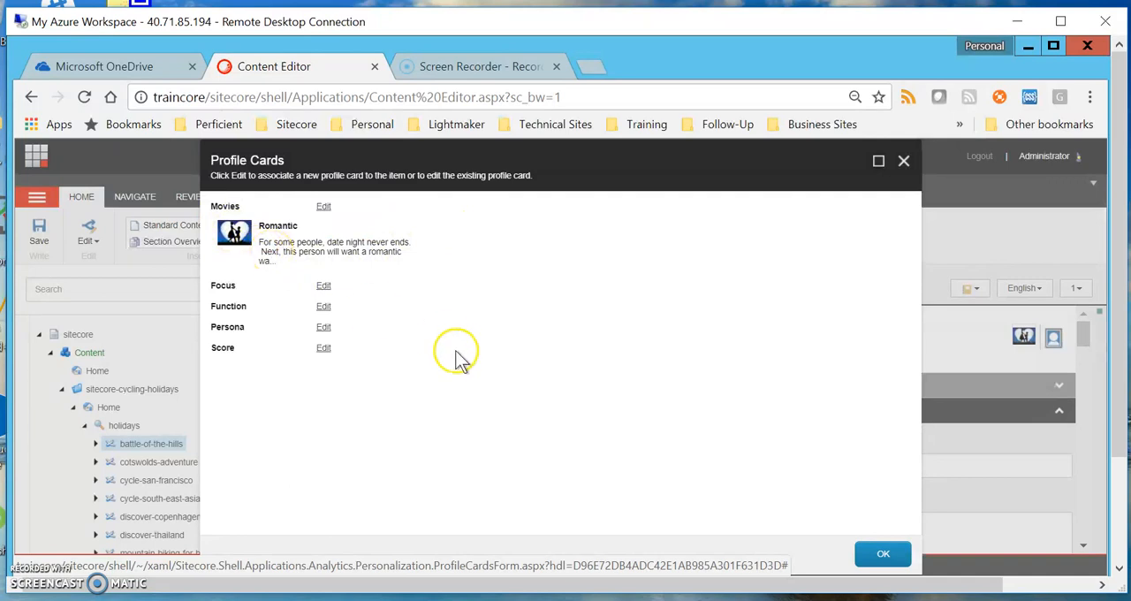
pyautogui.click(323, 209)
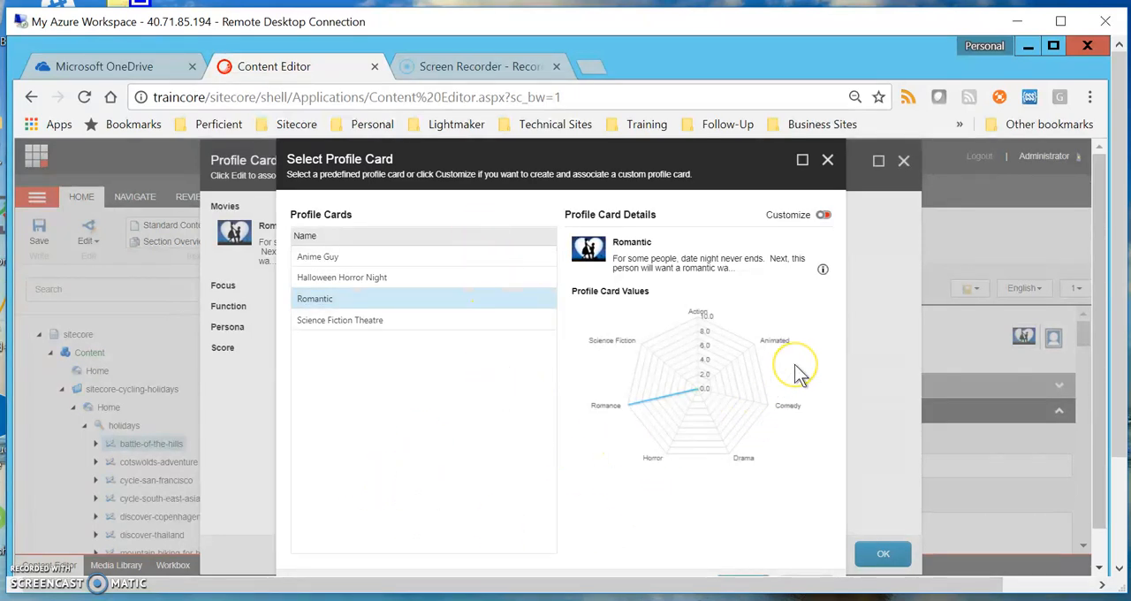
pyautogui.click(824, 215)
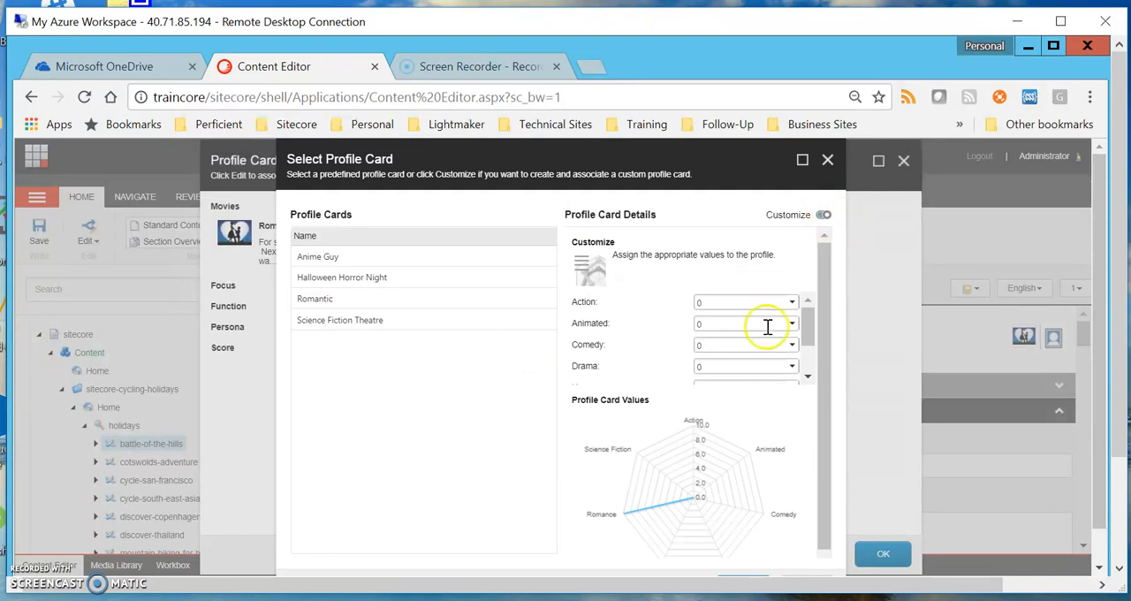
pyautogui.moveTo(813, 328); pyautogui.dragTo(812, 375)
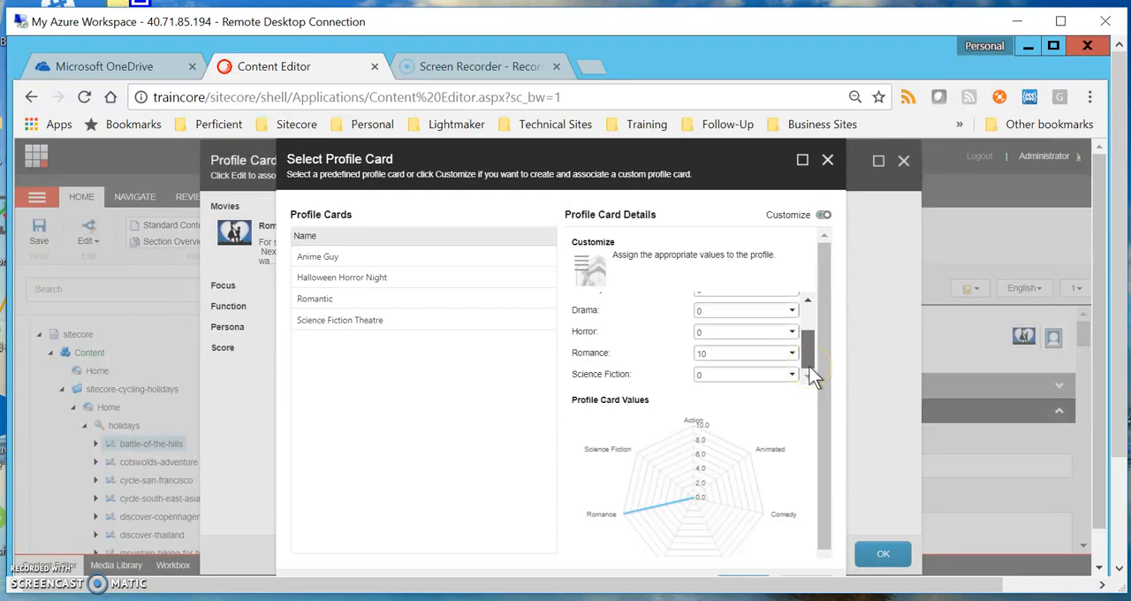
# Turn off customization, keep the predefined Romantic card for the Movies profile, and confirm both profile card dialogs
pyautogui.click(822, 217)
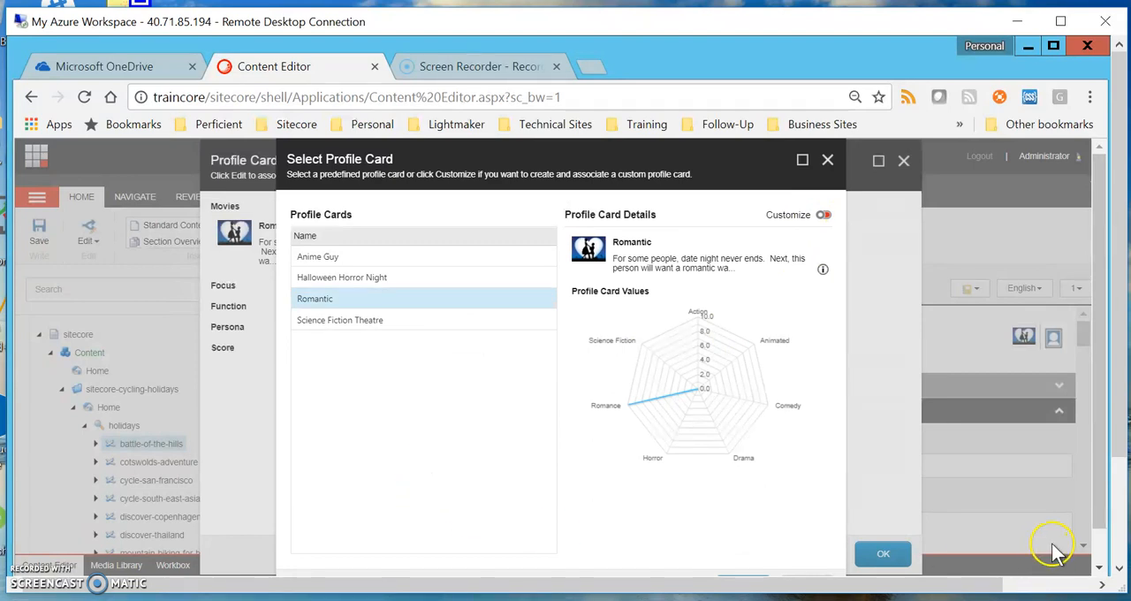
pyautogui.scroll(-1, 1043, 548)
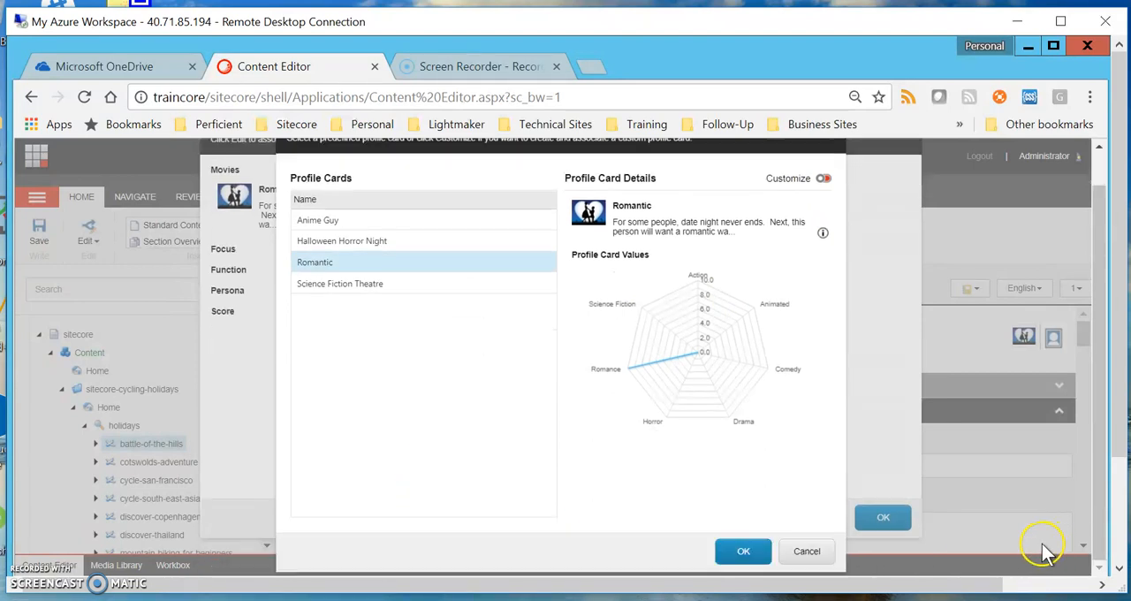
pyautogui.click(742, 552)
pyautogui.click(883, 550)
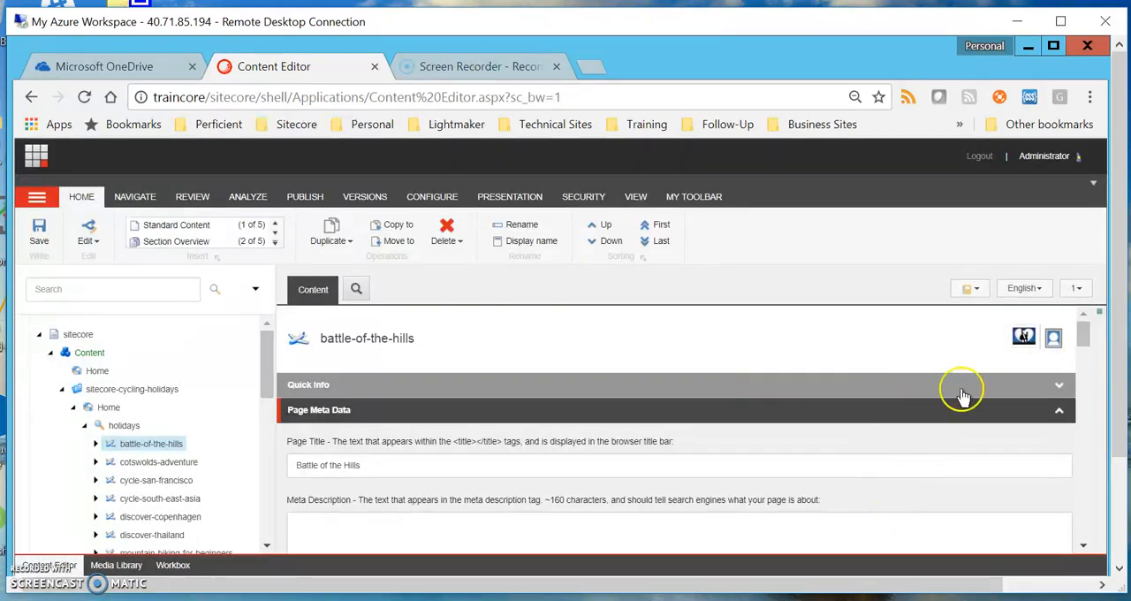
# Check which profile cards are assigned to the cotswolds-adventure, cycle-san-francisco and cycle-south-east-asia pages
pyautogui.click(147, 468)
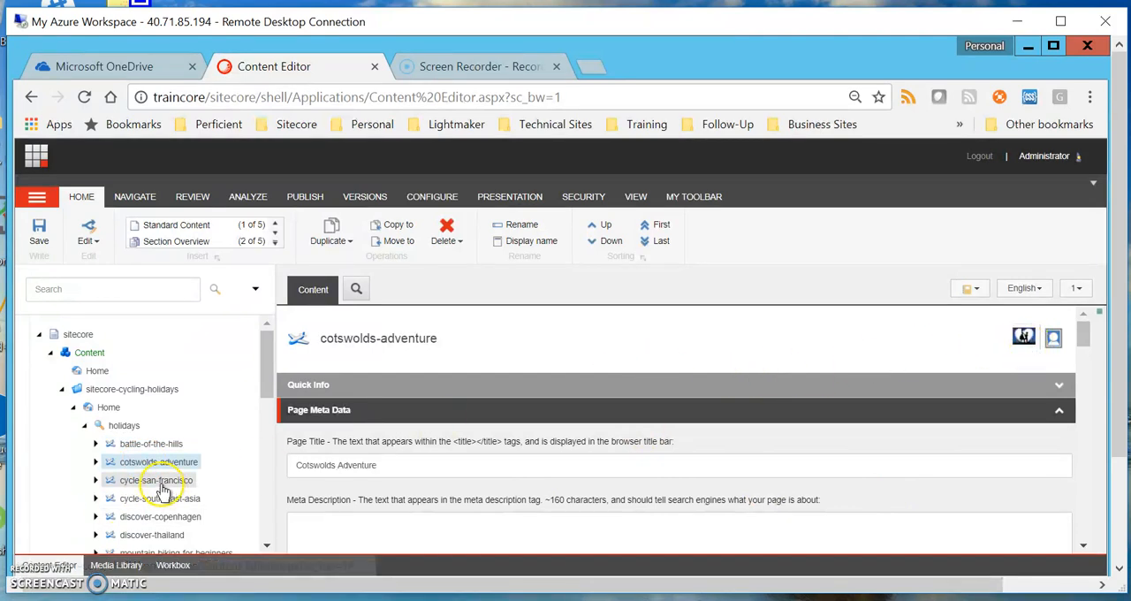
pyautogui.click(161, 486)
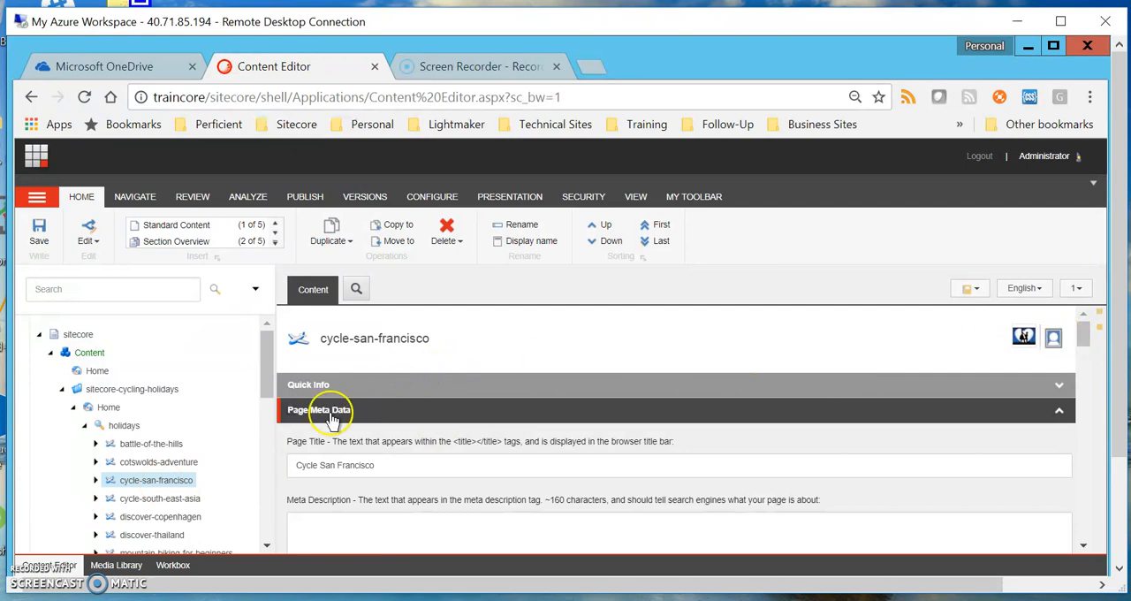
pyautogui.scroll(-1, 235, 434)
pyautogui.click(195, 403)
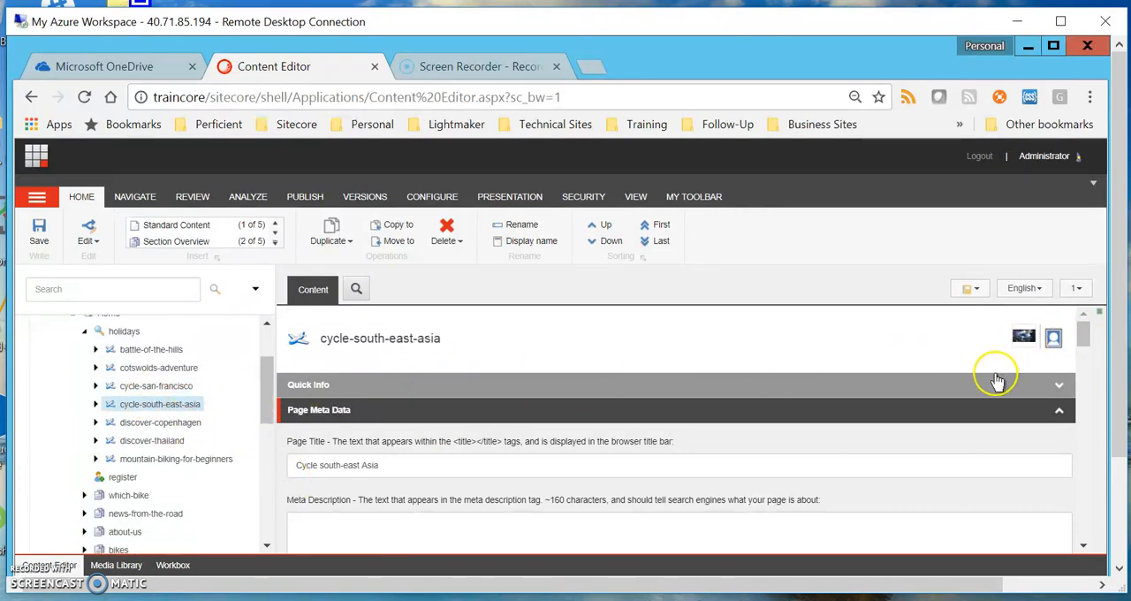
pyautogui.click(1025, 337)
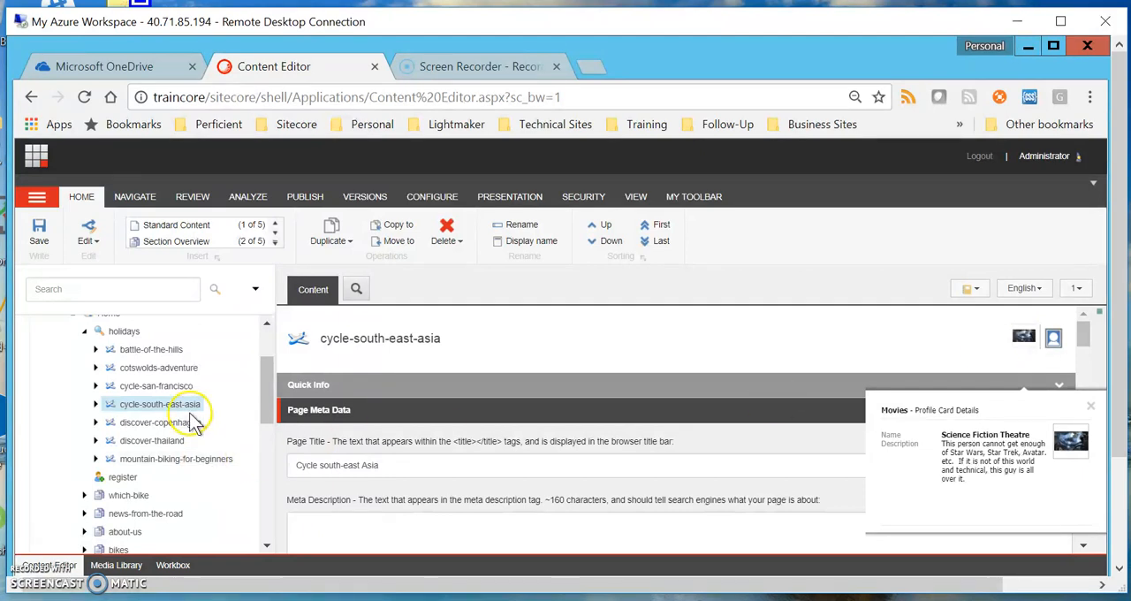
# Check the Movies profile cards assigned to the discover-copenhagen and discover-thailand pages
pyautogui.click(182, 432)
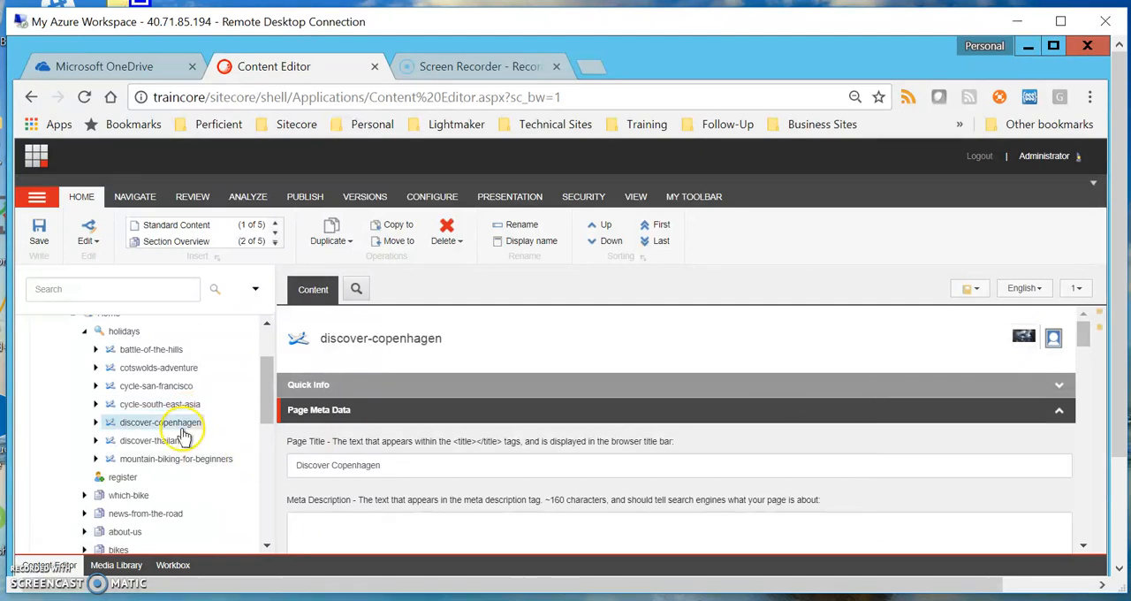
pyautogui.moveTo(1023, 342)
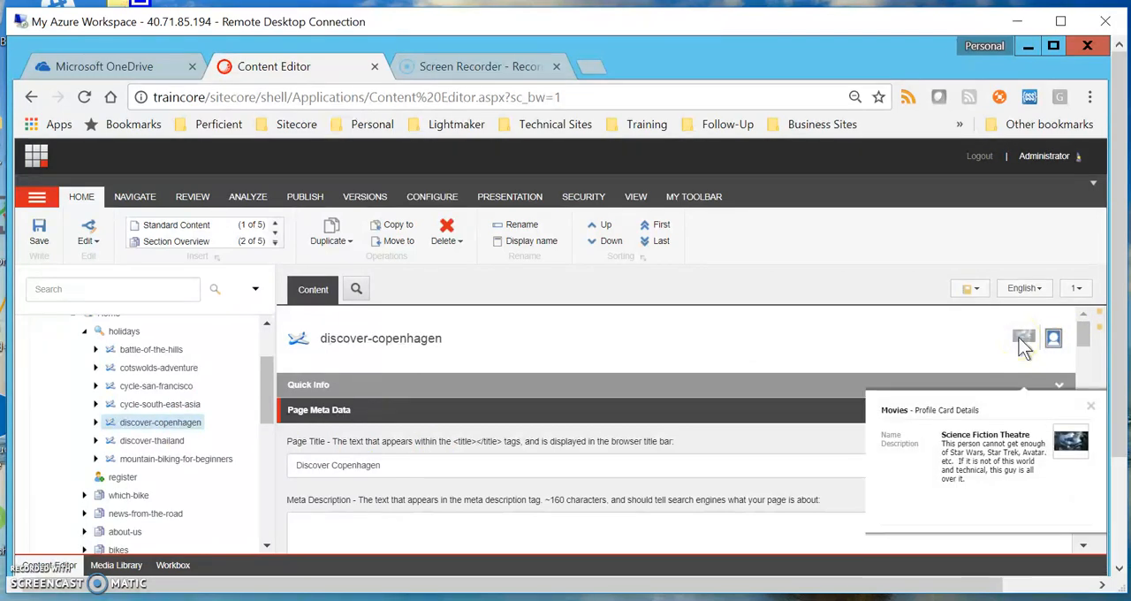
pyautogui.click(152, 443)
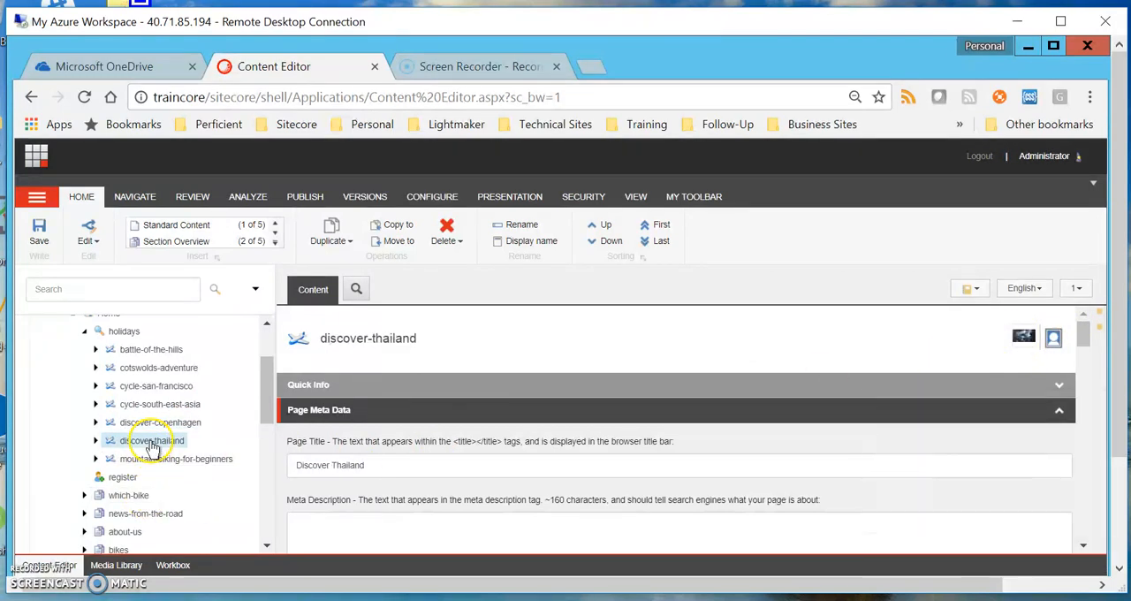
pyautogui.moveTo(1024, 342)
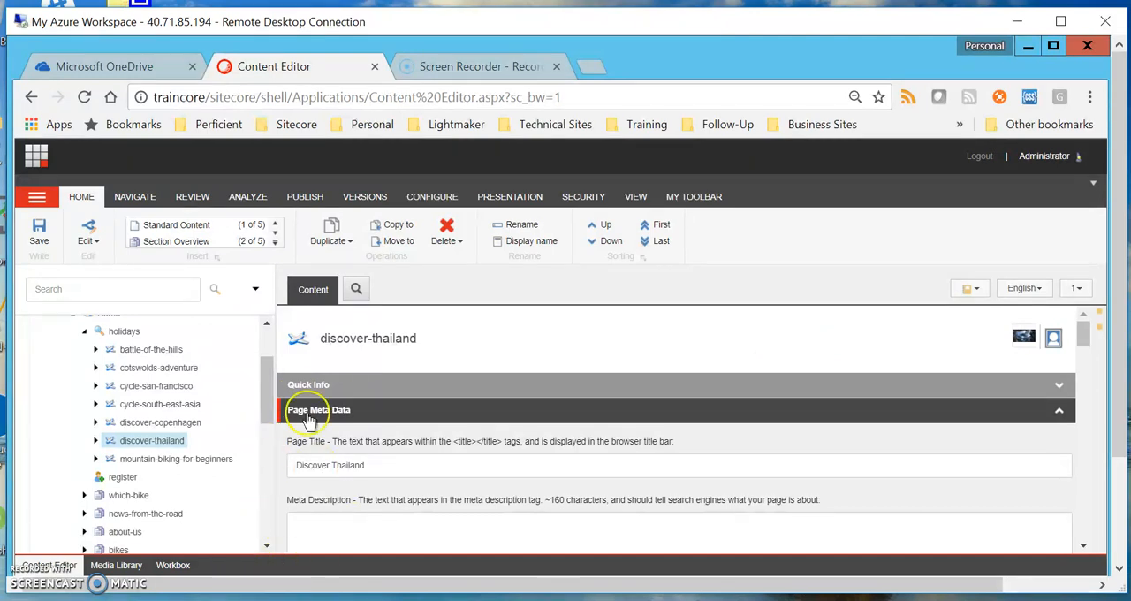
# Select the Home item of sitecore-cycling-holidays and open it in the Experience Editor
pyautogui.moveTo(268, 424); pyautogui.dragTo(269, 371)
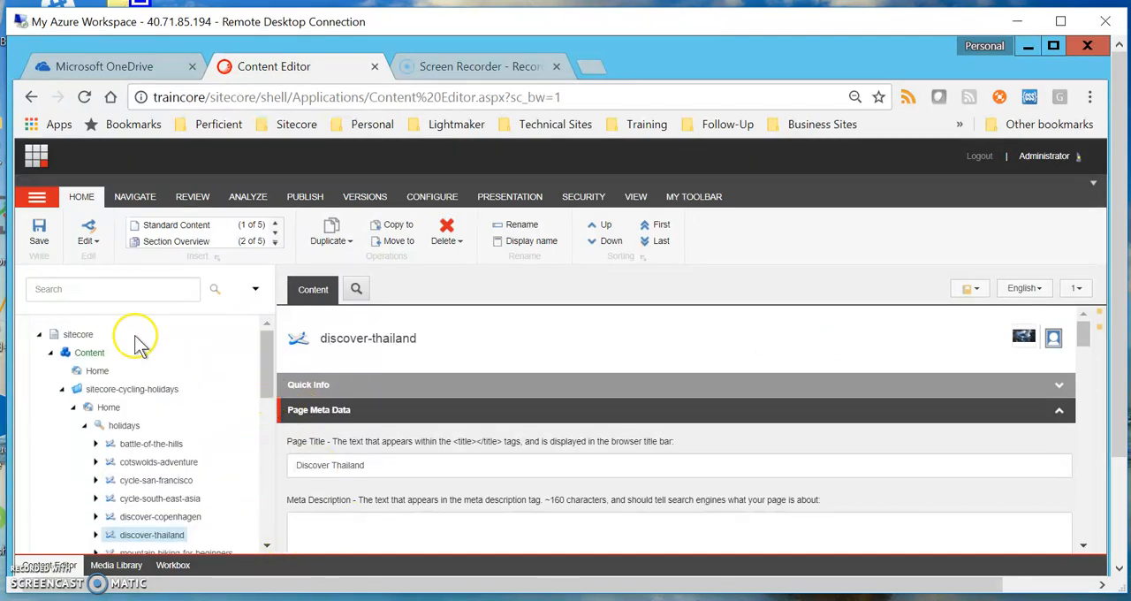
pyautogui.click(106, 408)
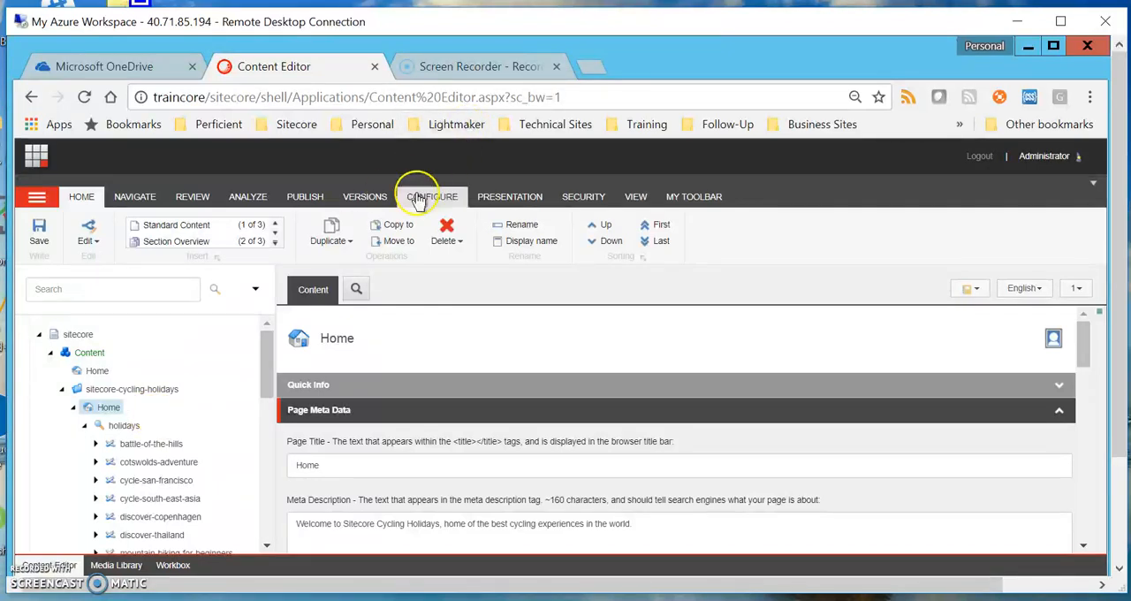
pyautogui.click(300, 198)
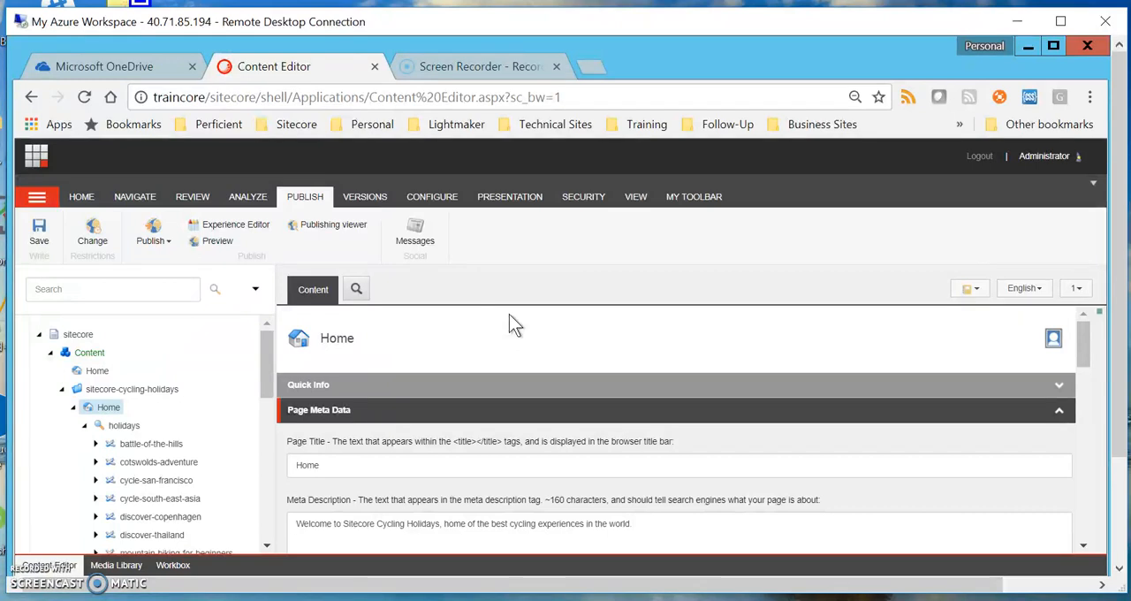
pyautogui.click(250, 228)
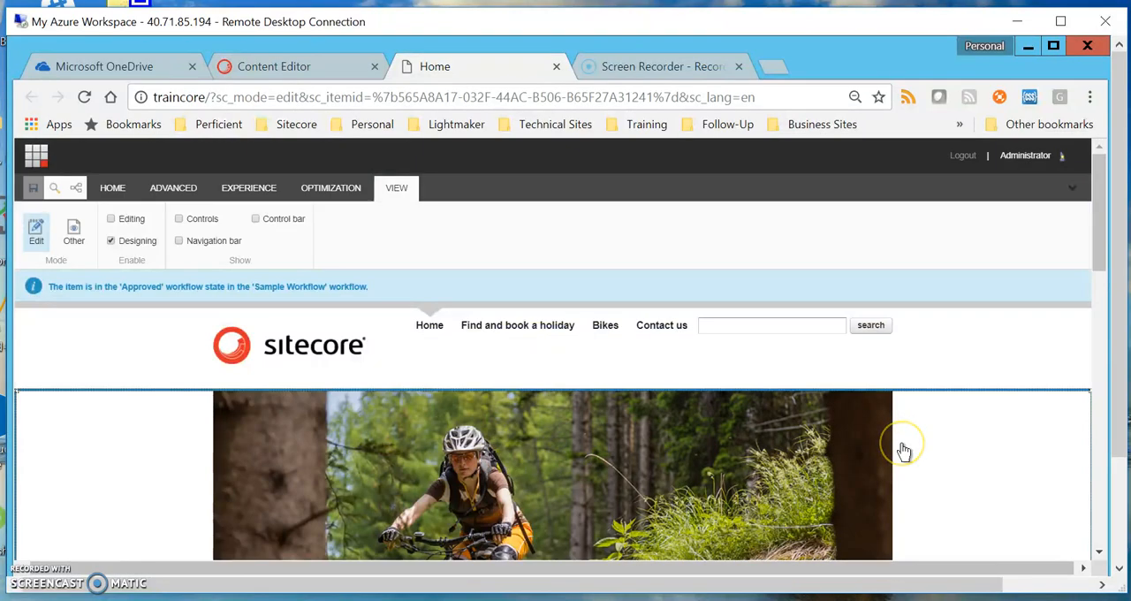
# Select the Half Price on Your Second Holiday widget on the page and check that Designing is enabled
pyautogui.scroll(-8, 901, 450)
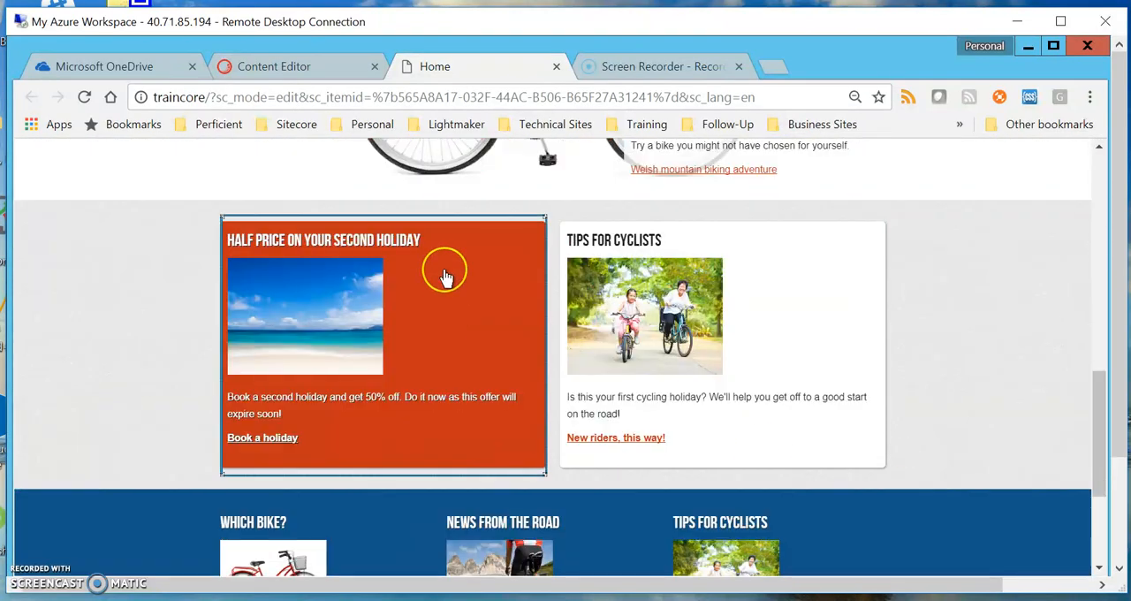
pyautogui.click(448, 276)
pyautogui.click(470, 257)
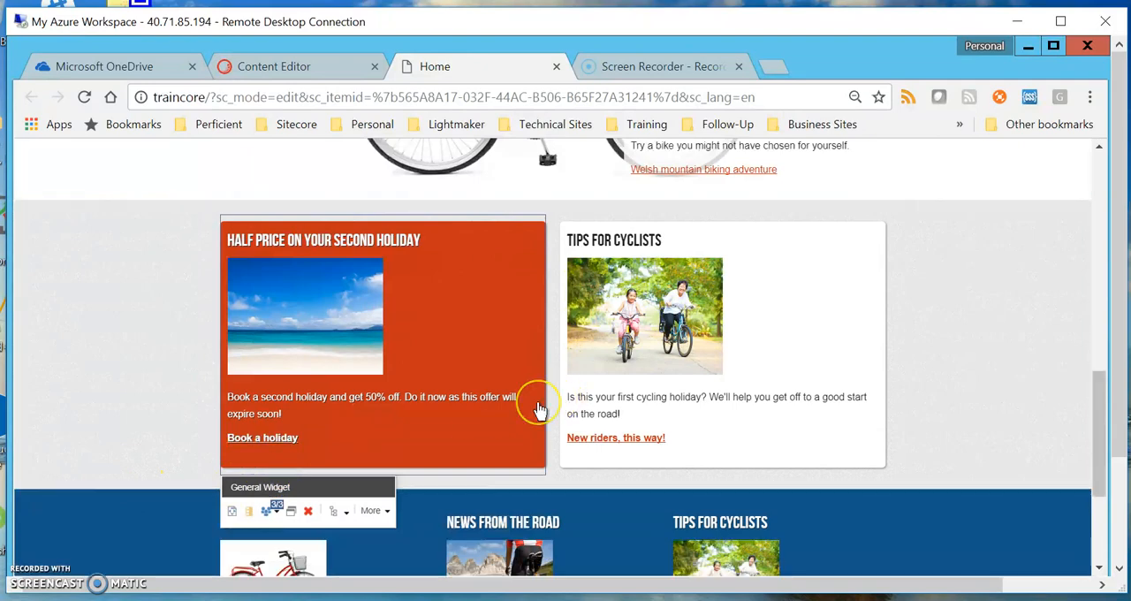
pyautogui.scroll(10, 539, 411)
pyautogui.scroll(2, 539, 411)
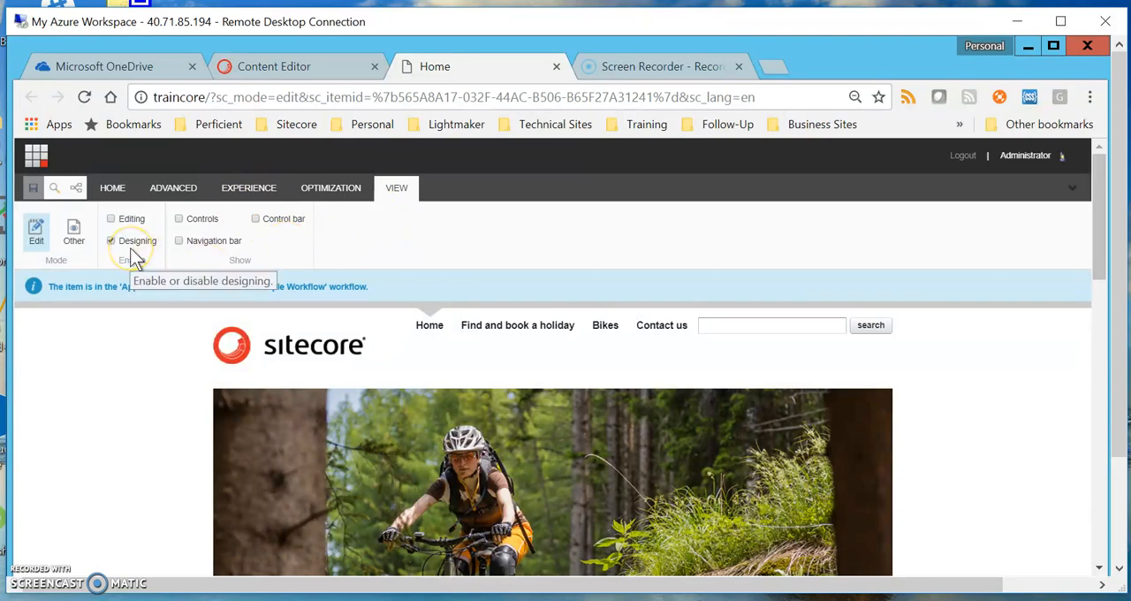
pyautogui.scroll(-10, 538, 366)
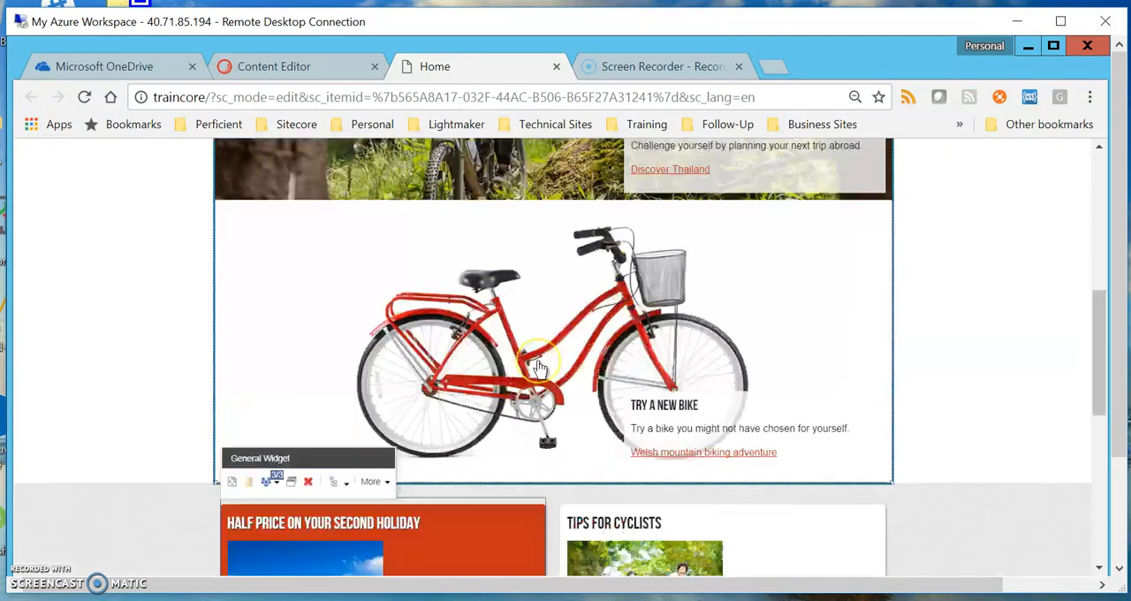
# Compare the personalization controls of the Half Price on Your Second Holiday widget with those of the Tips for Cyclists widget beside it
pyautogui.click(455, 296)
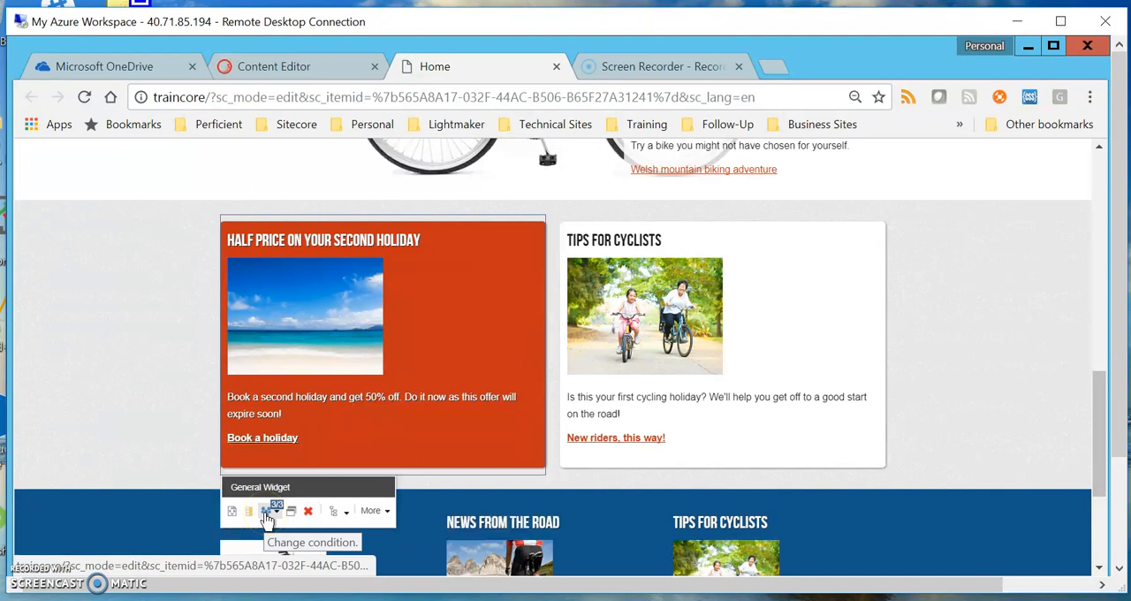
pyautogui.click(788, 452)
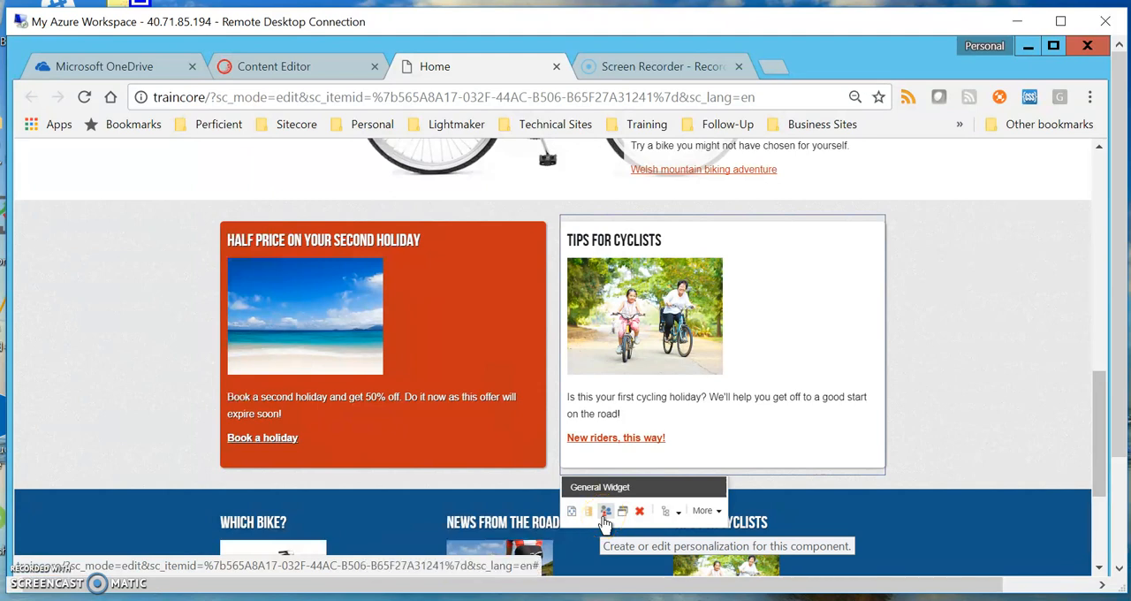
pyautogui.click(397, 446)
pyautogui.click(294, 521)
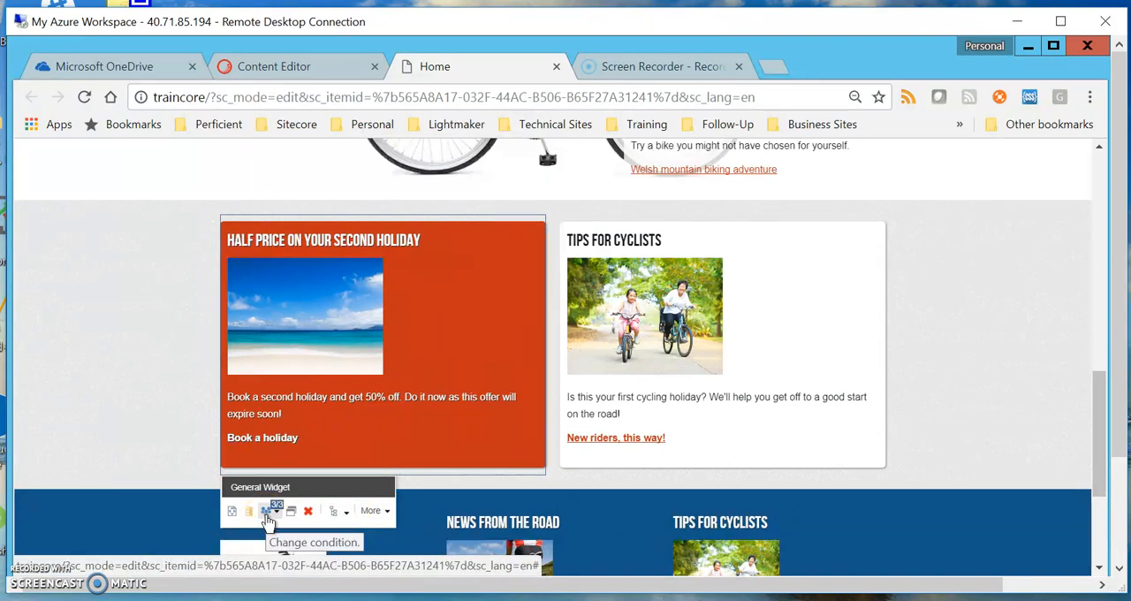
# Open the personalization conditions of the Half Price on Your Second Holiday widget for editing
pyautogui.click(269, 521)
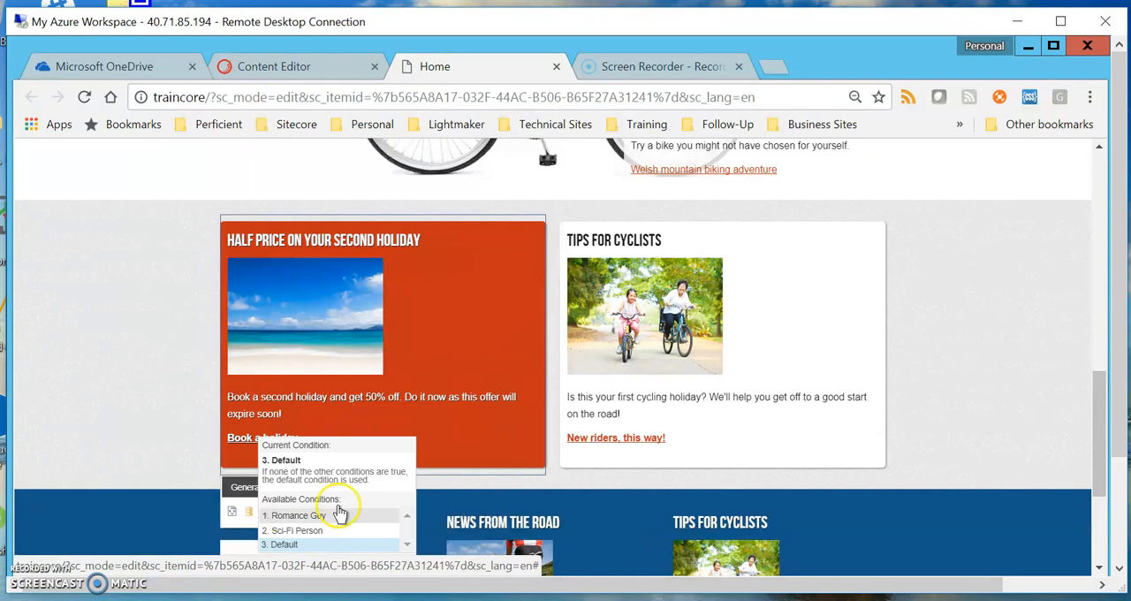
pyautogui.scroll(-2, 500, 514)
pyautogui.scroll(3, 459, 441)
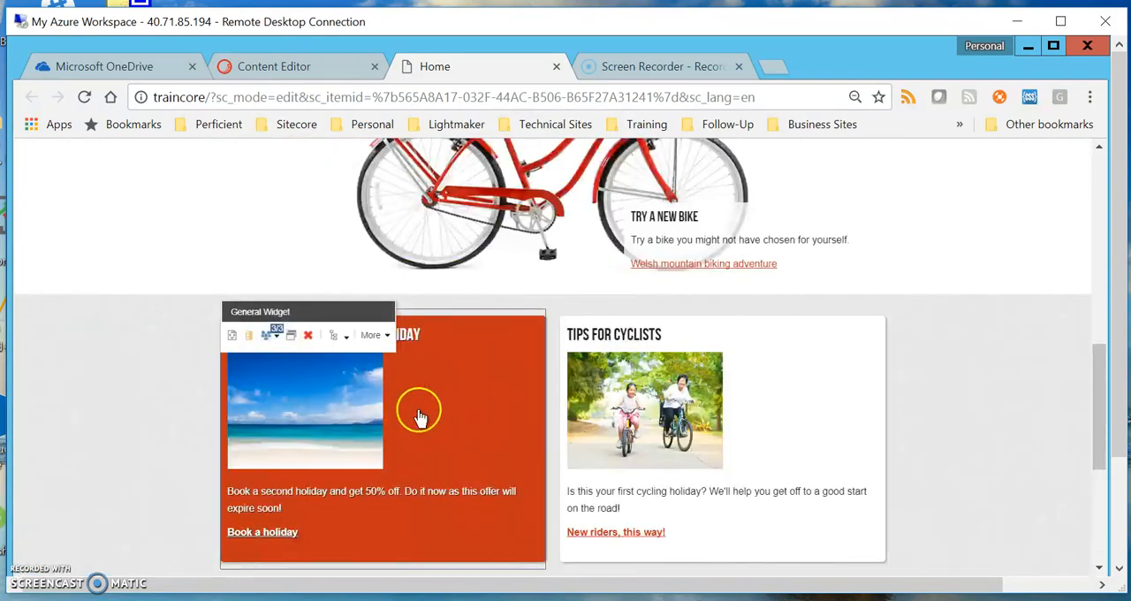
pyautogui.scroll(-1, 408, 444)
pyautogui.click(268, 511)
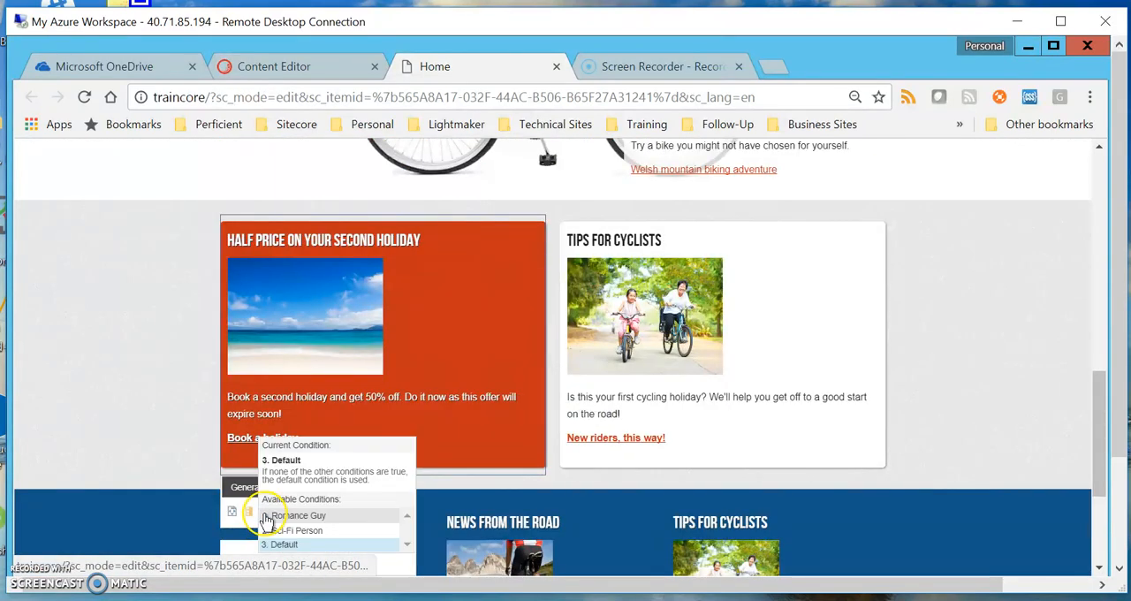
pyautogui.scroll(-1, 377, 518)
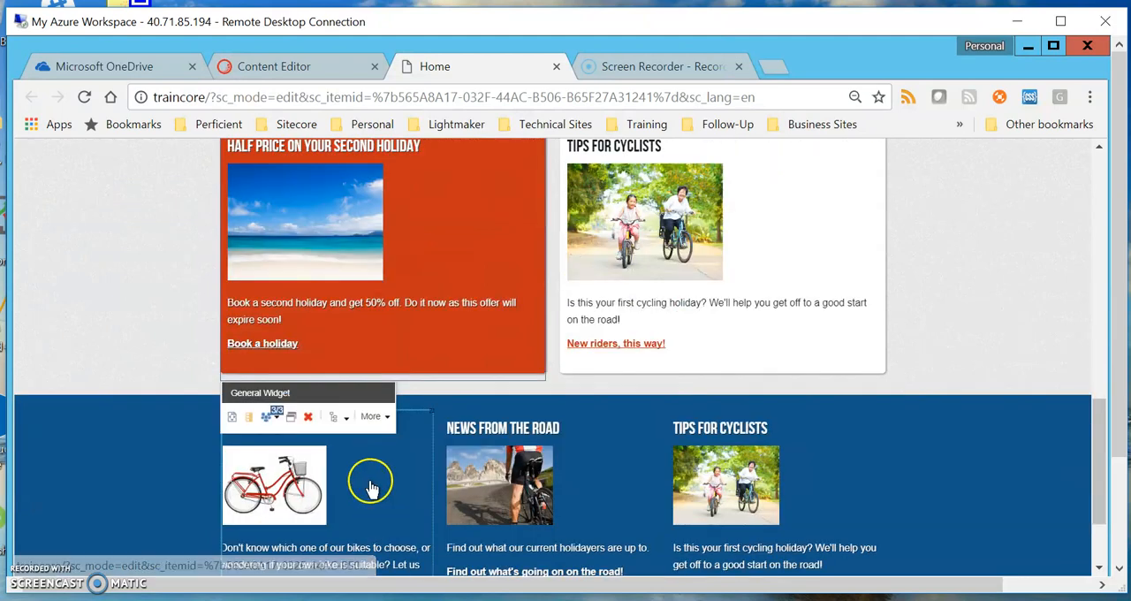
pyautogui.click(269, 424)
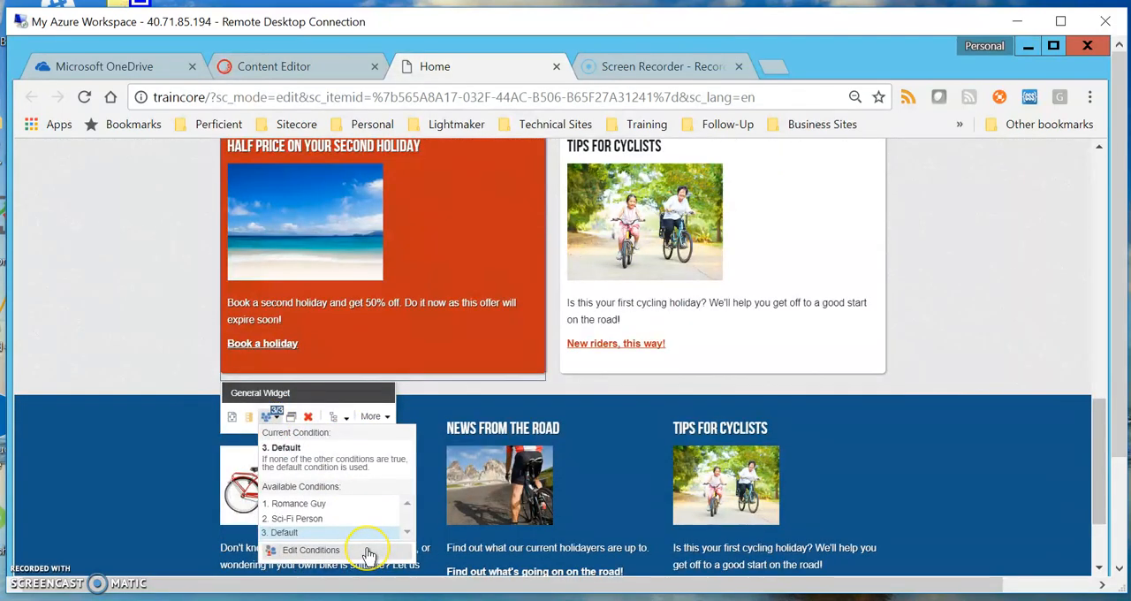
pyautogui.click(311, 550)
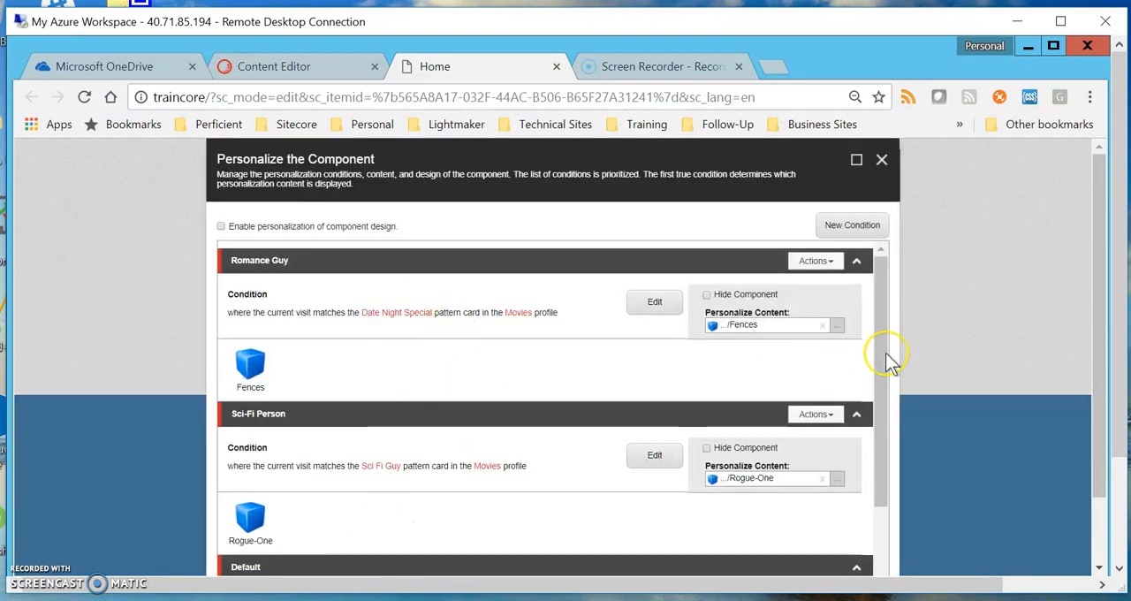
# Review the Romance Guy, Sci-Fi Person and Default conditions and the content item assigned to each
pyautogui.moveTo(876, 376); pyautogui.dragTo(898, 462)
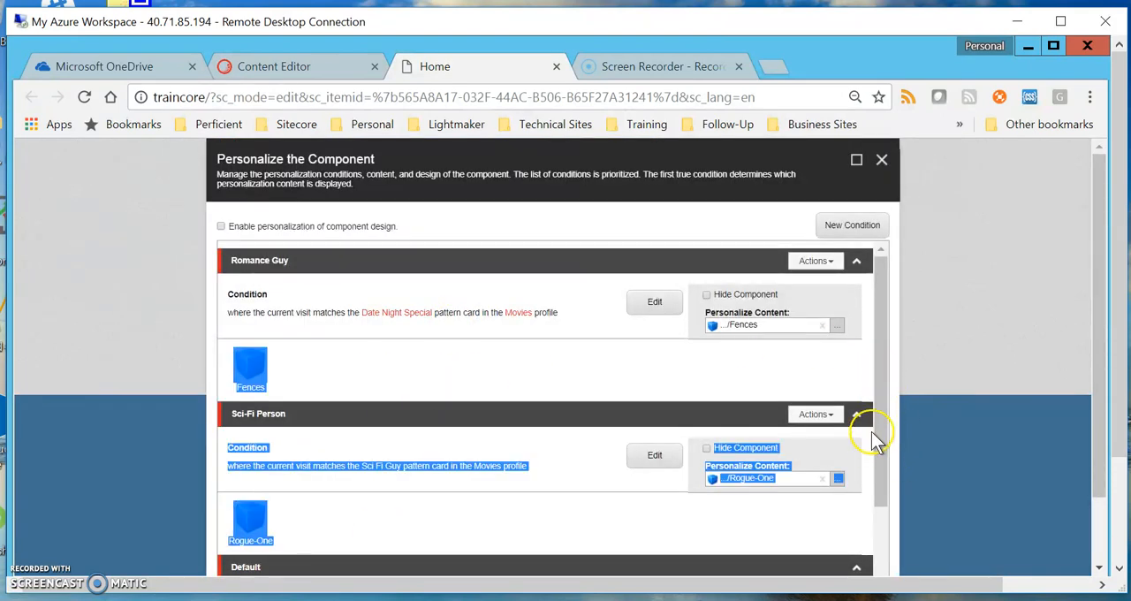
pyautogui.click(861, 372)
pyautogui.moveTo(874, 347); pyautogui.dragTo(901, 298)
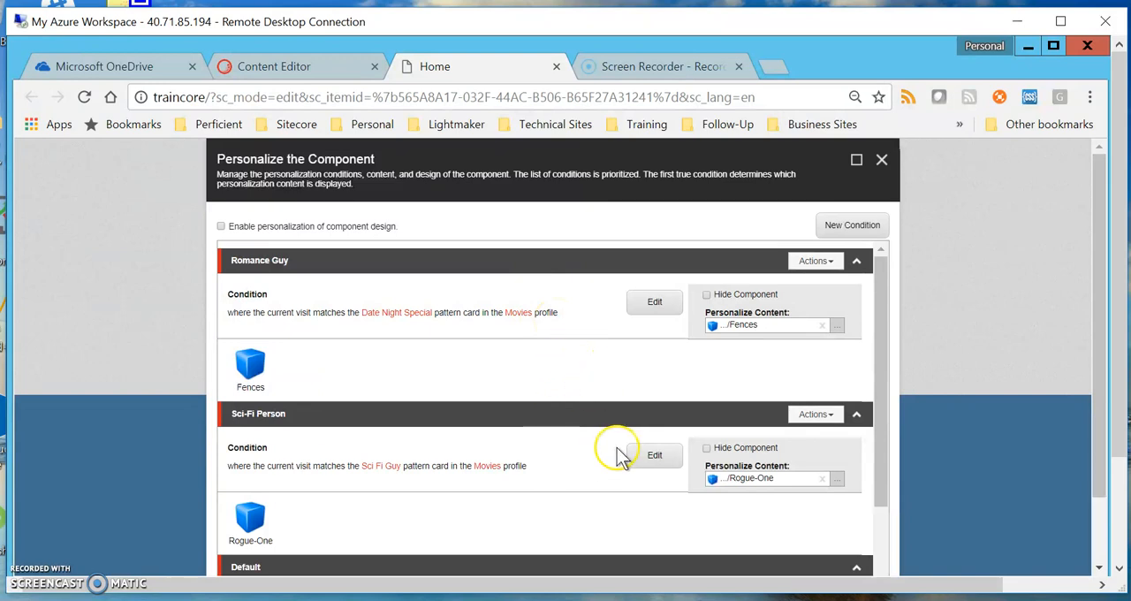
pyautogui.moveTo(881, 467); pyautogui.dragTo(887, 562)
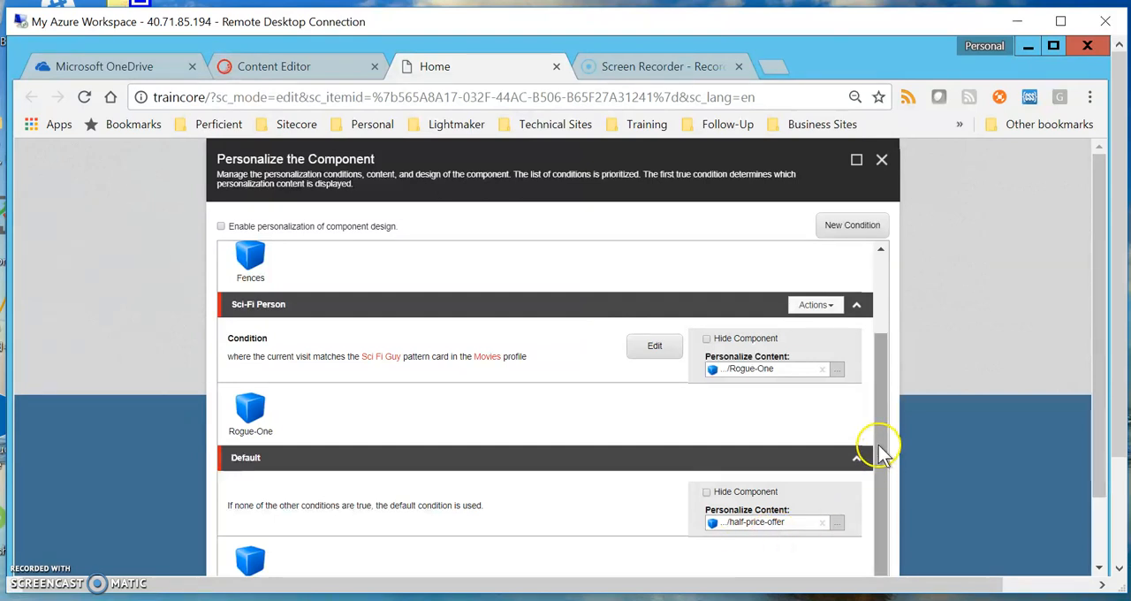
pyautogui.moveTo(879, 450); pyautogui.dragTo(914, 366)
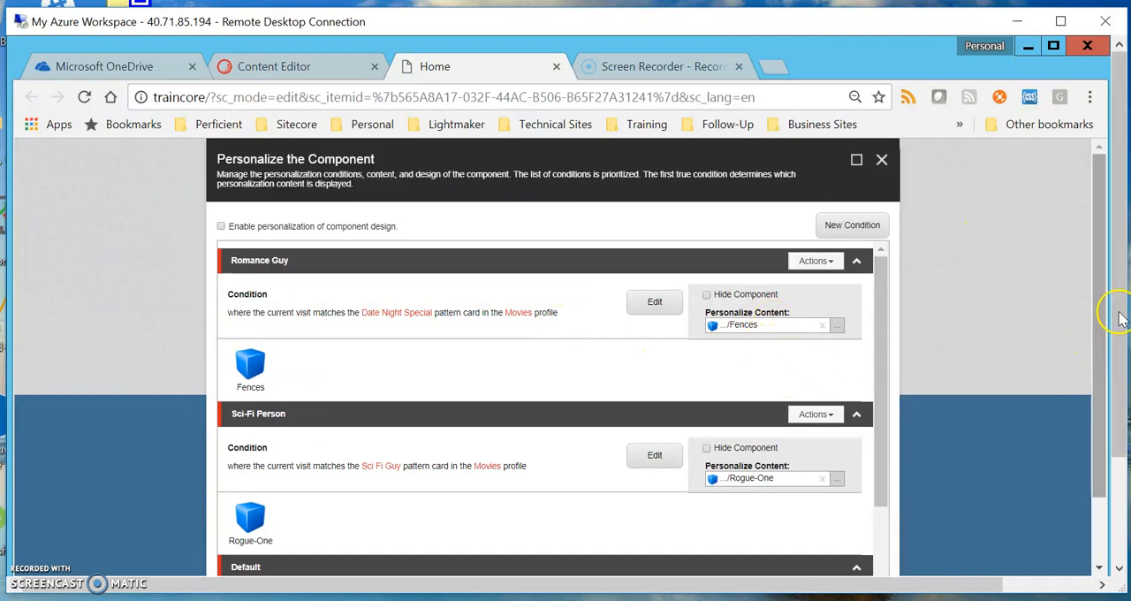
pyautogui.moveTo(1104, 327); pyautogui.dragTo(1118, 275)
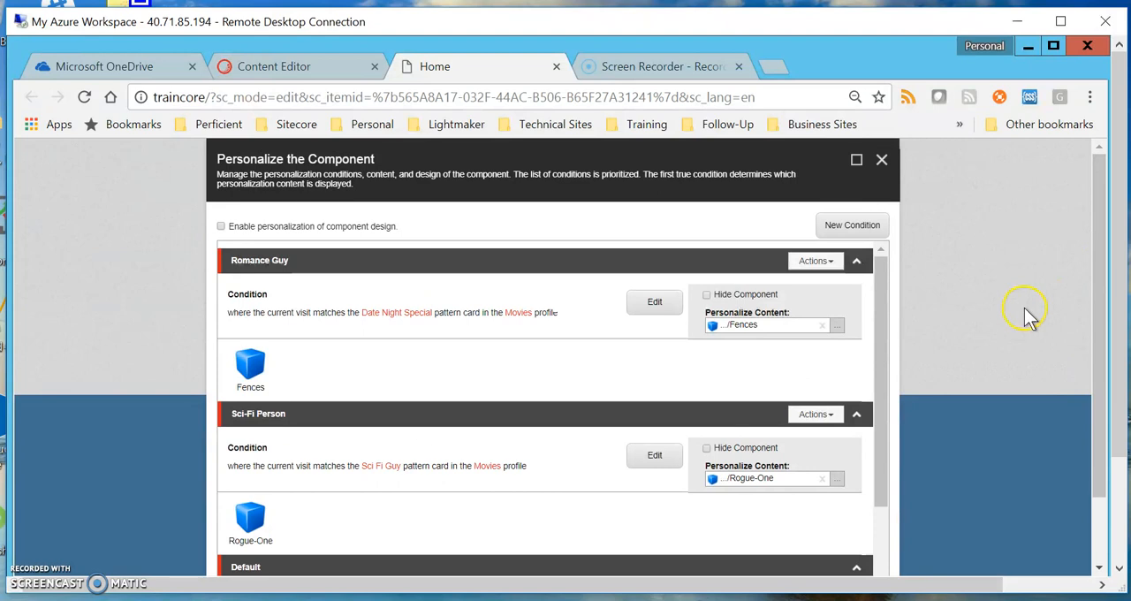